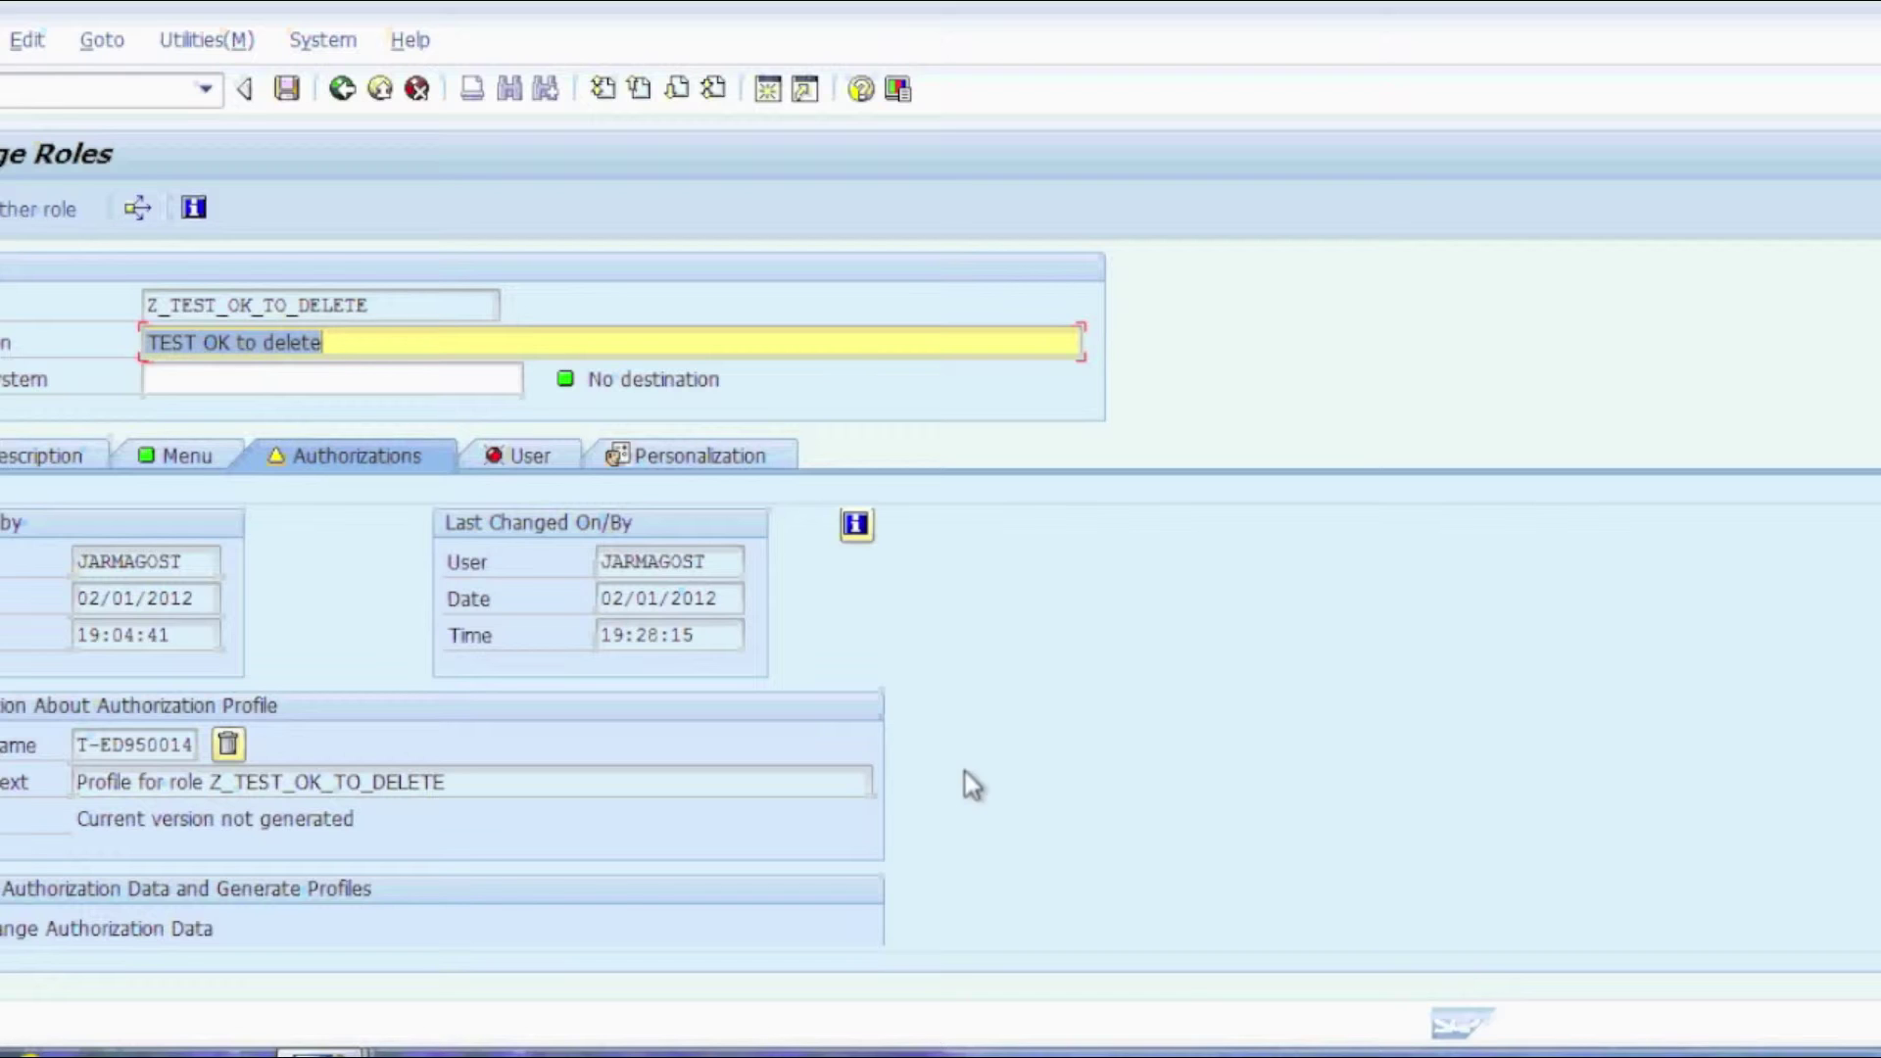
Step: Open the role's authorization data and expand F_KNA1_BUK and M_MATE_BUK, both at company code 0001
left_click(171, 456)
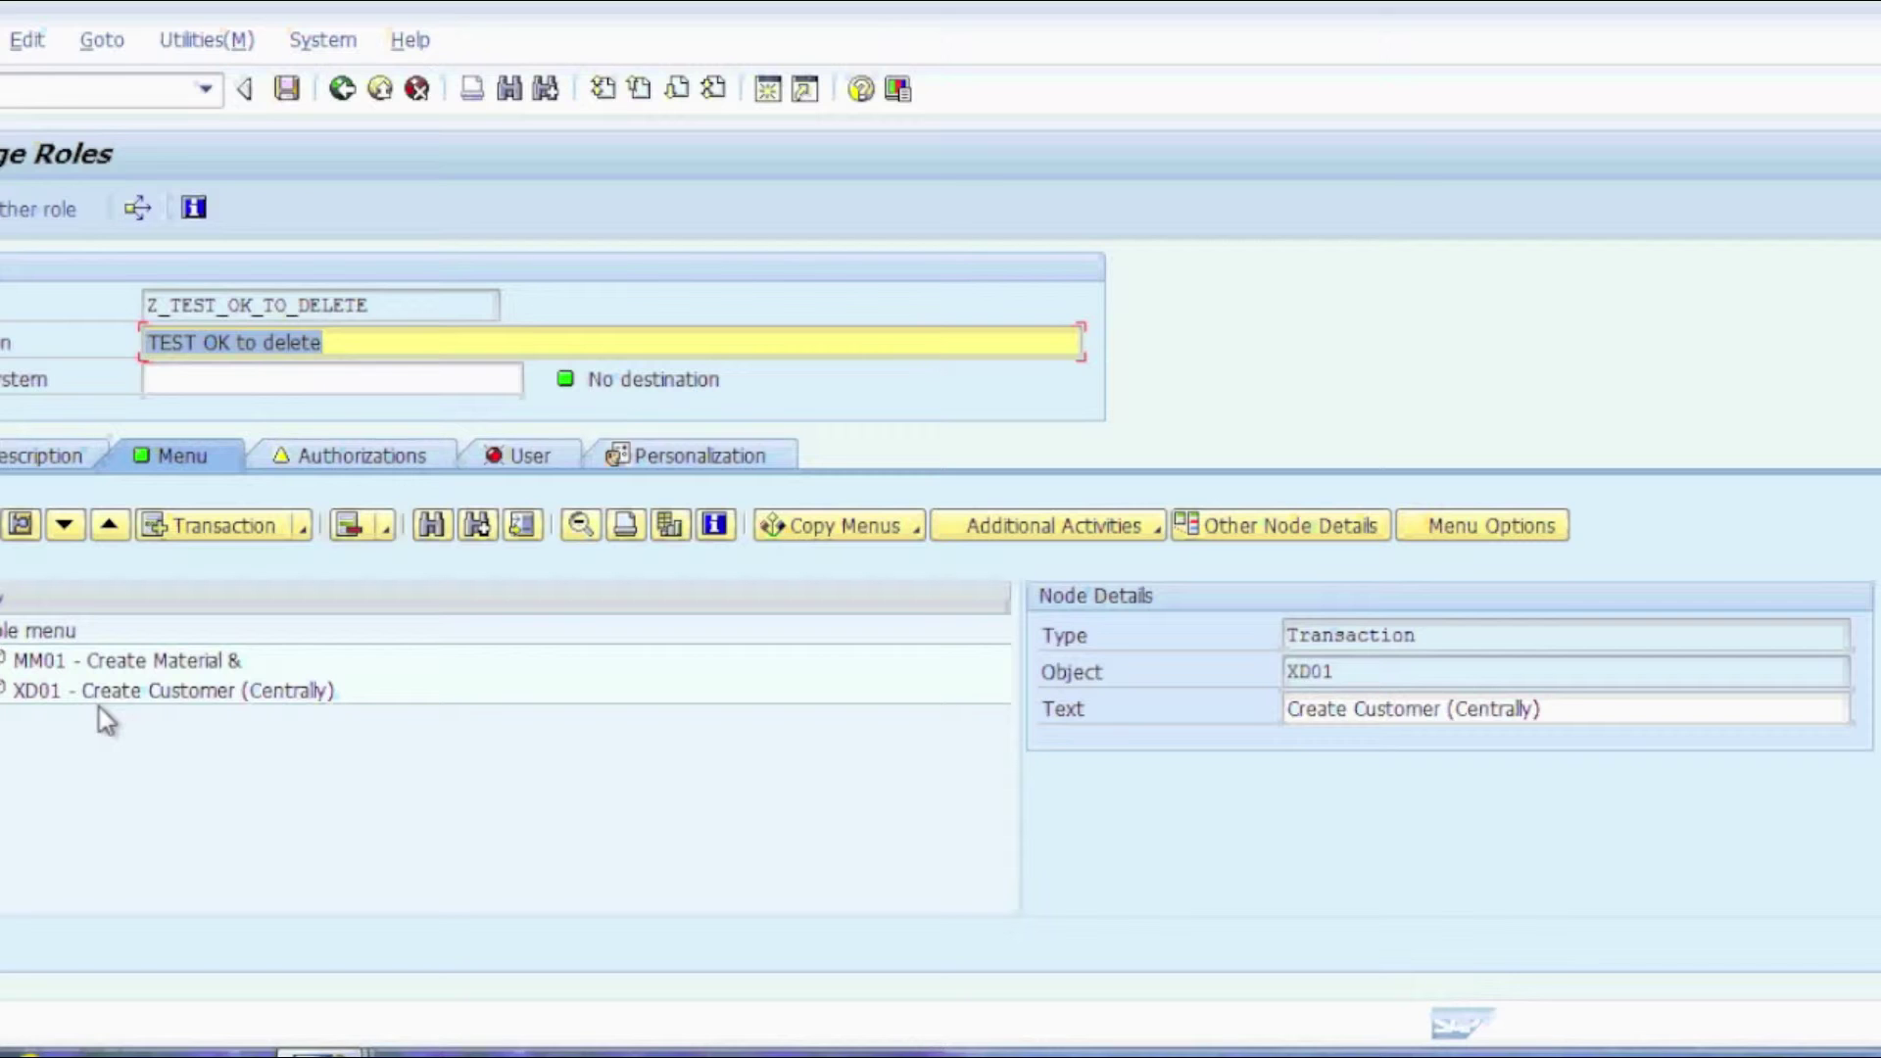
left_click(352, 459)
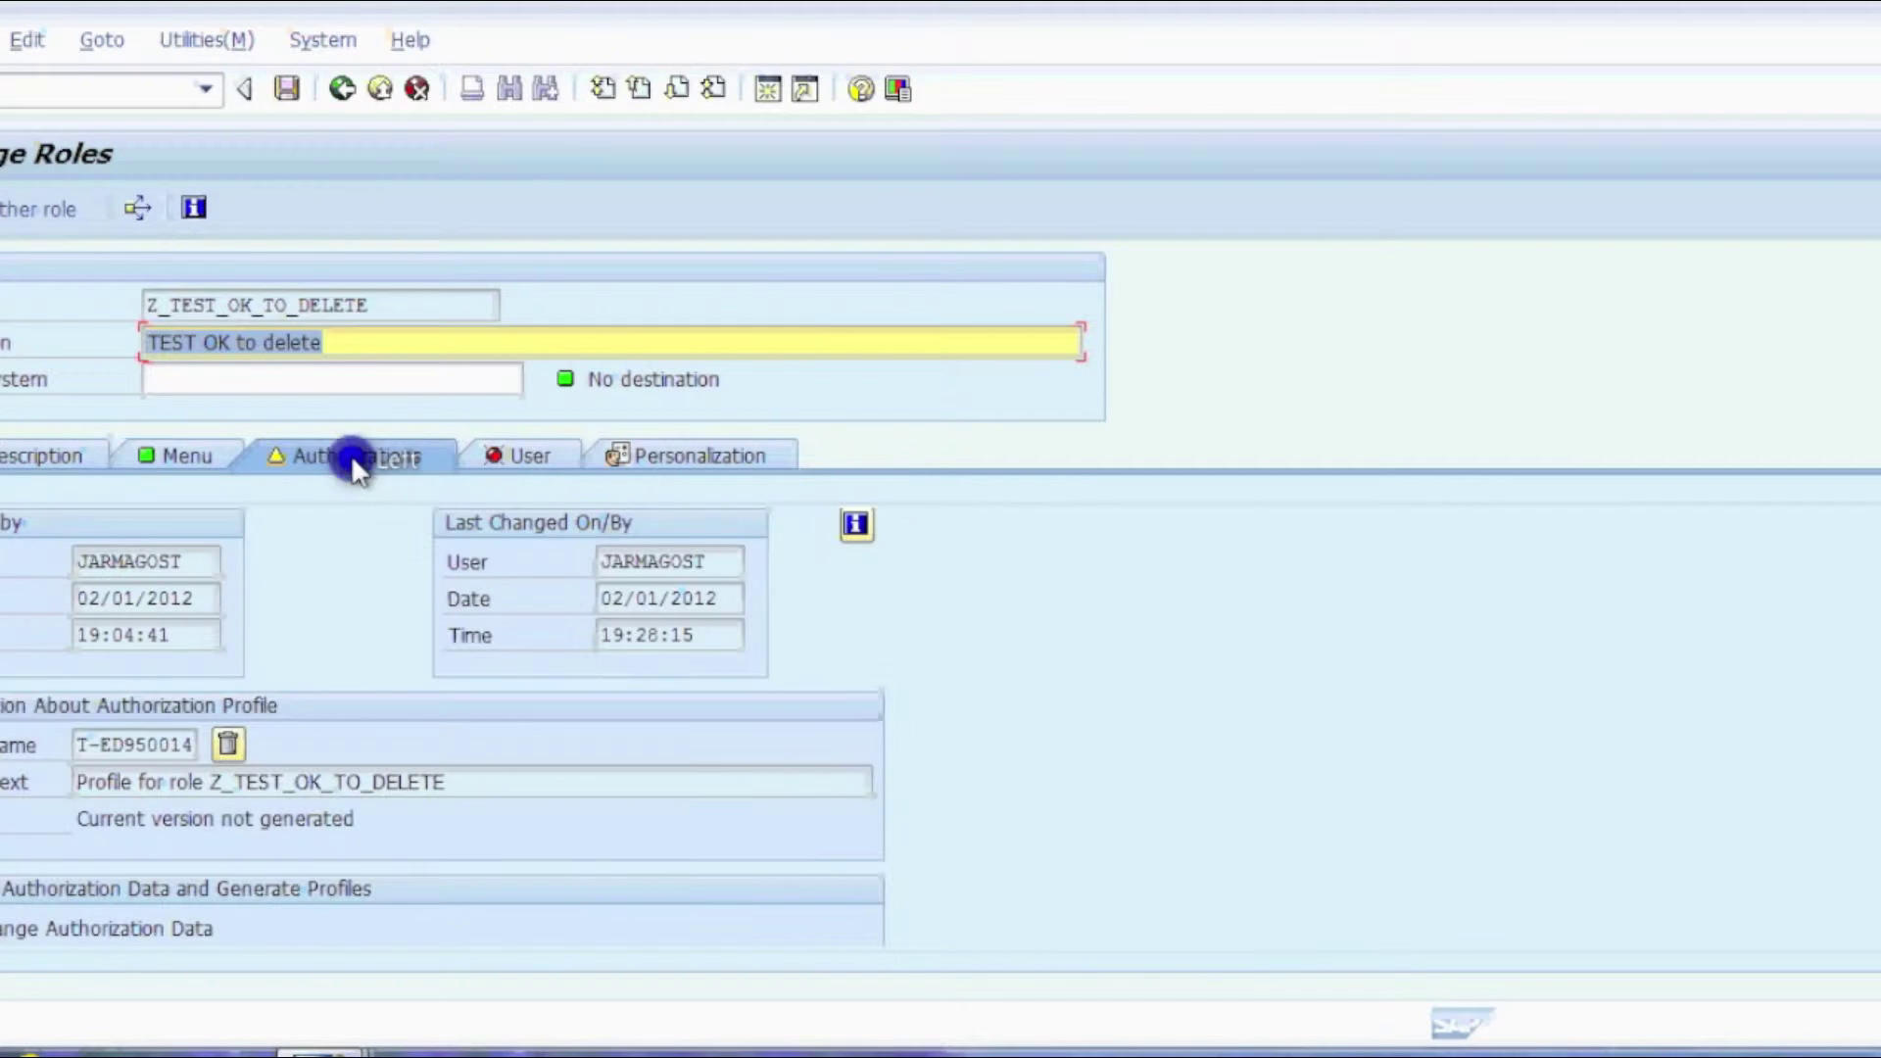
left_click(5, 927)
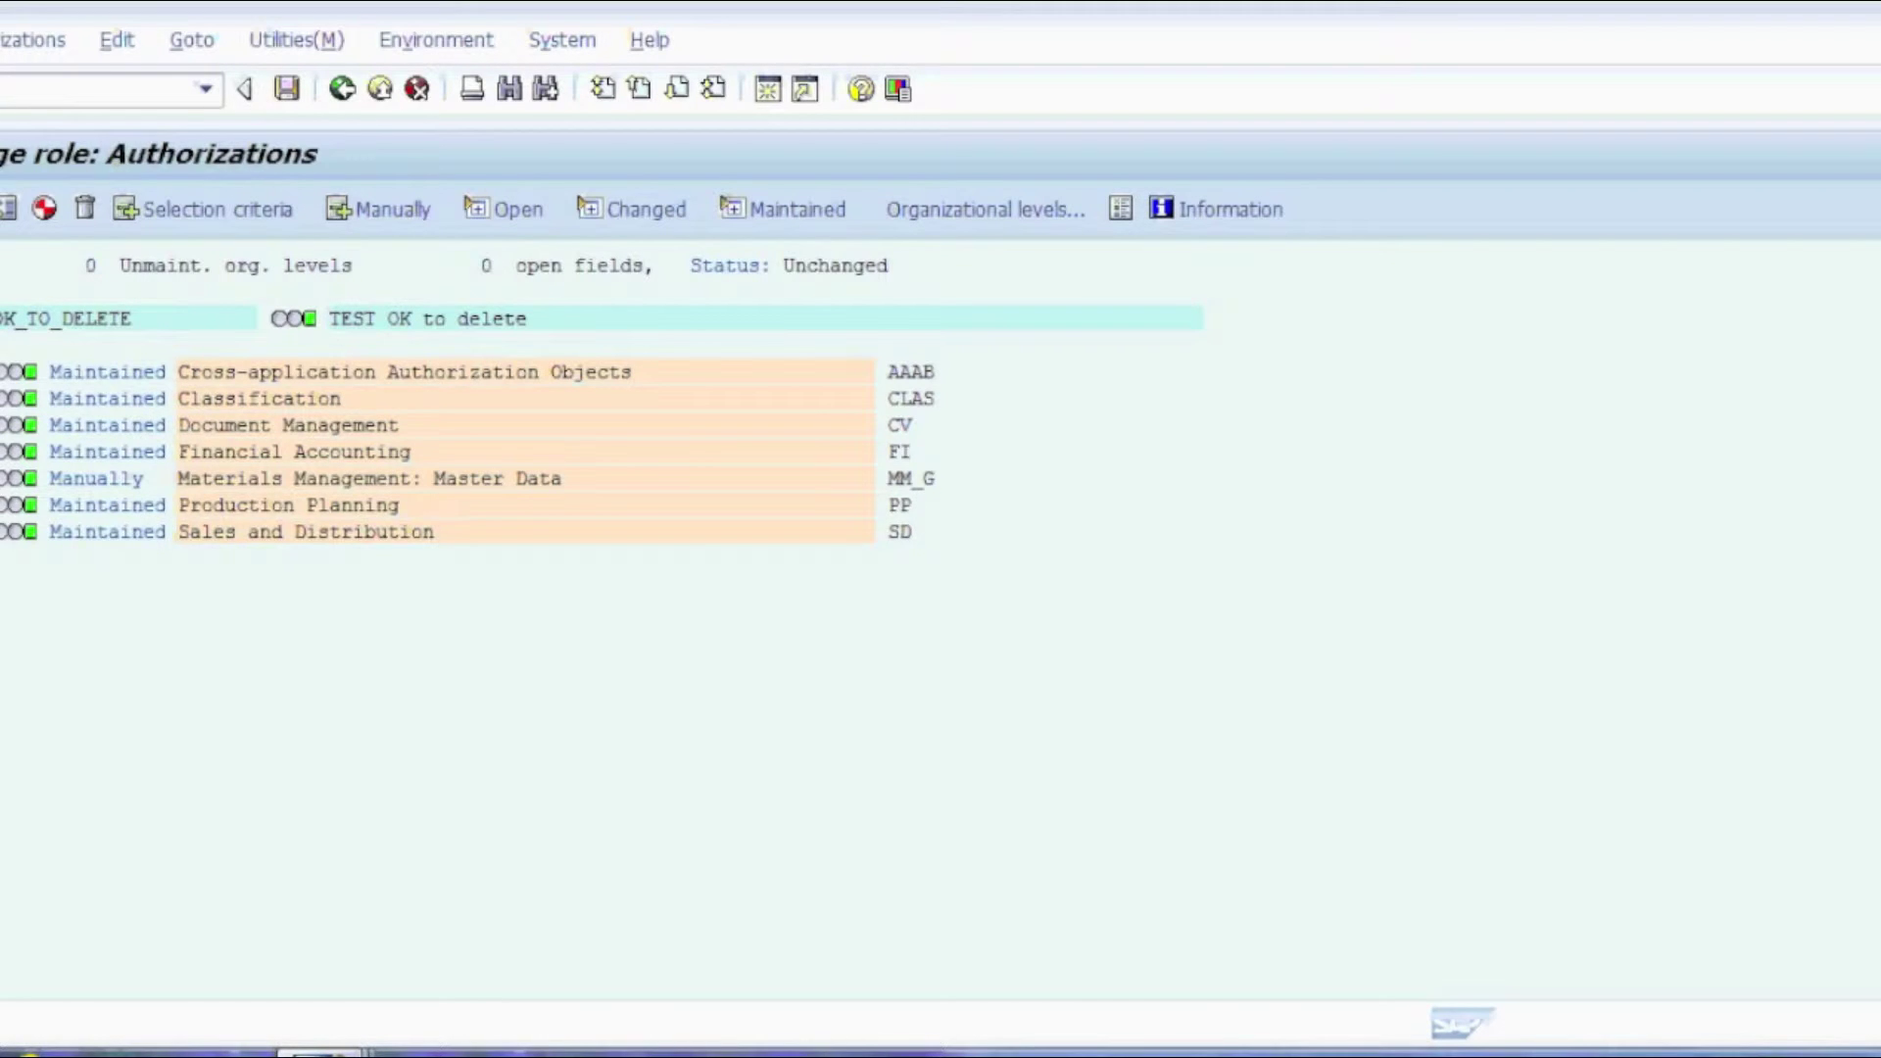
left_click(3, 452)
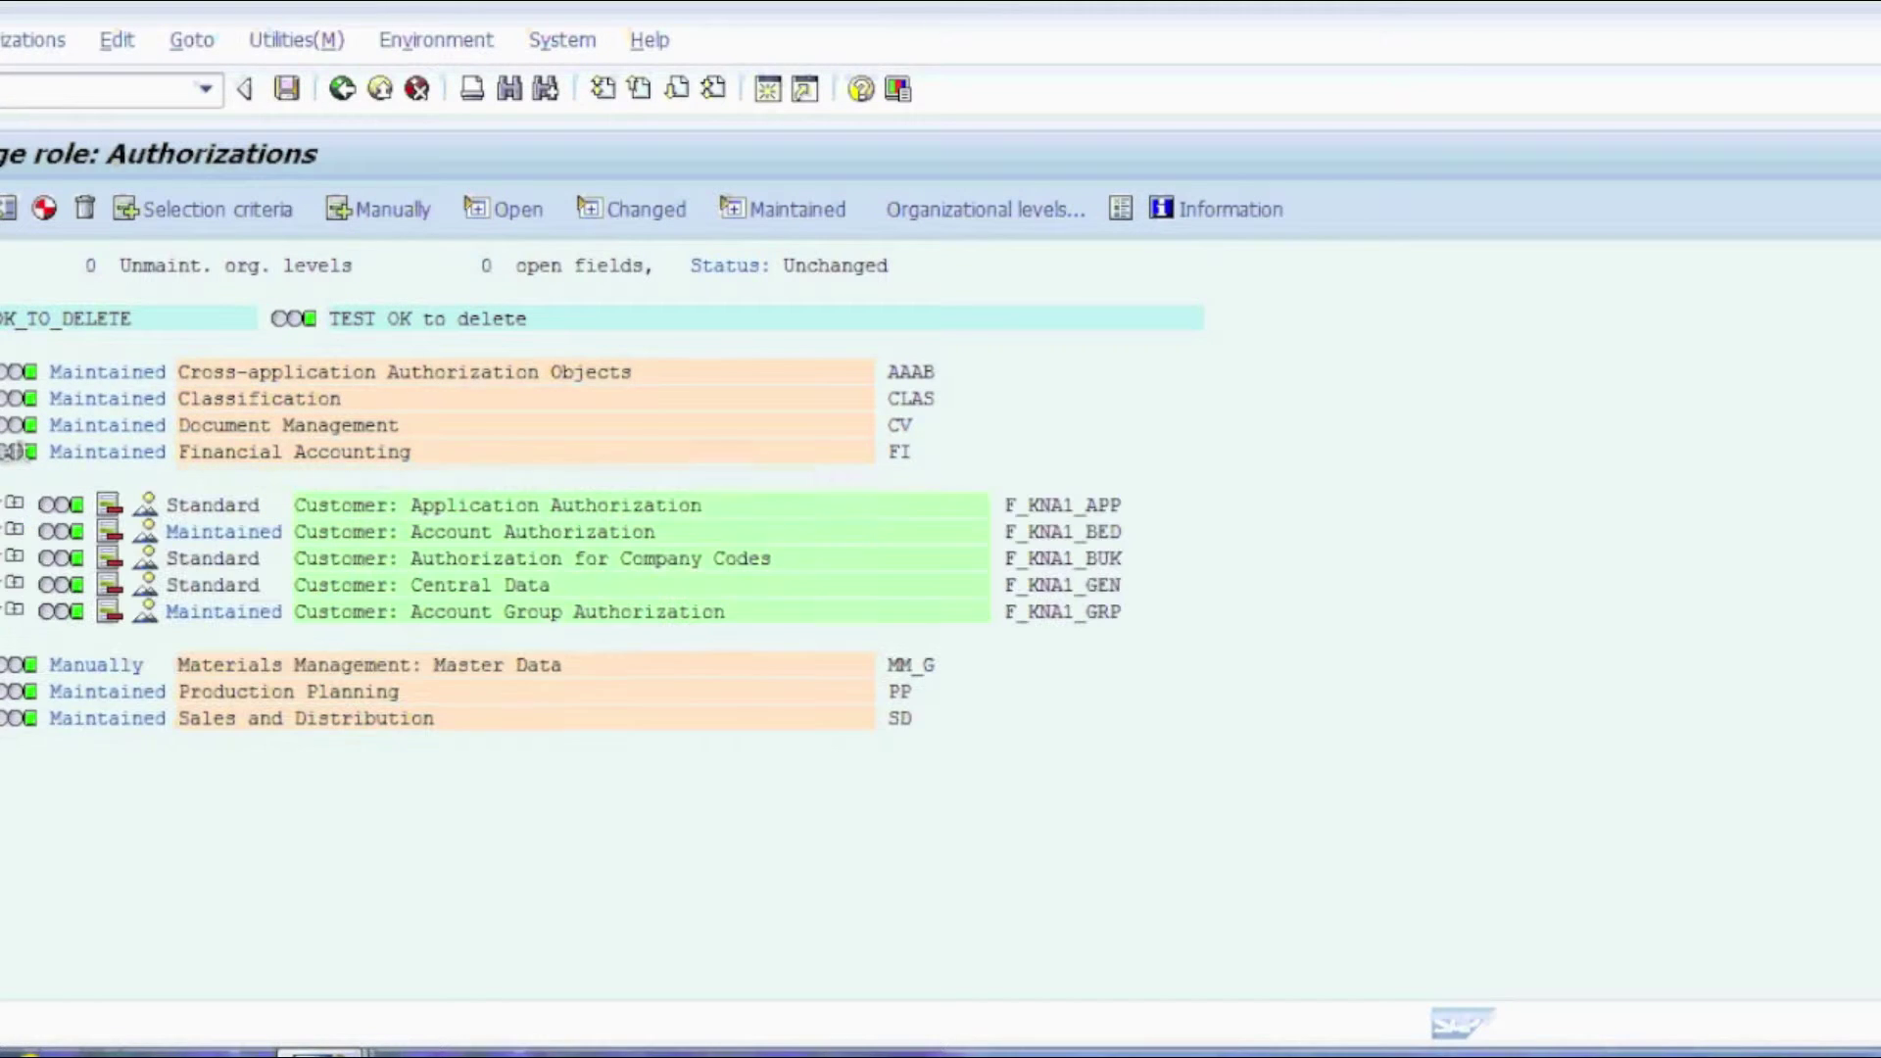
left_click(13, 557)
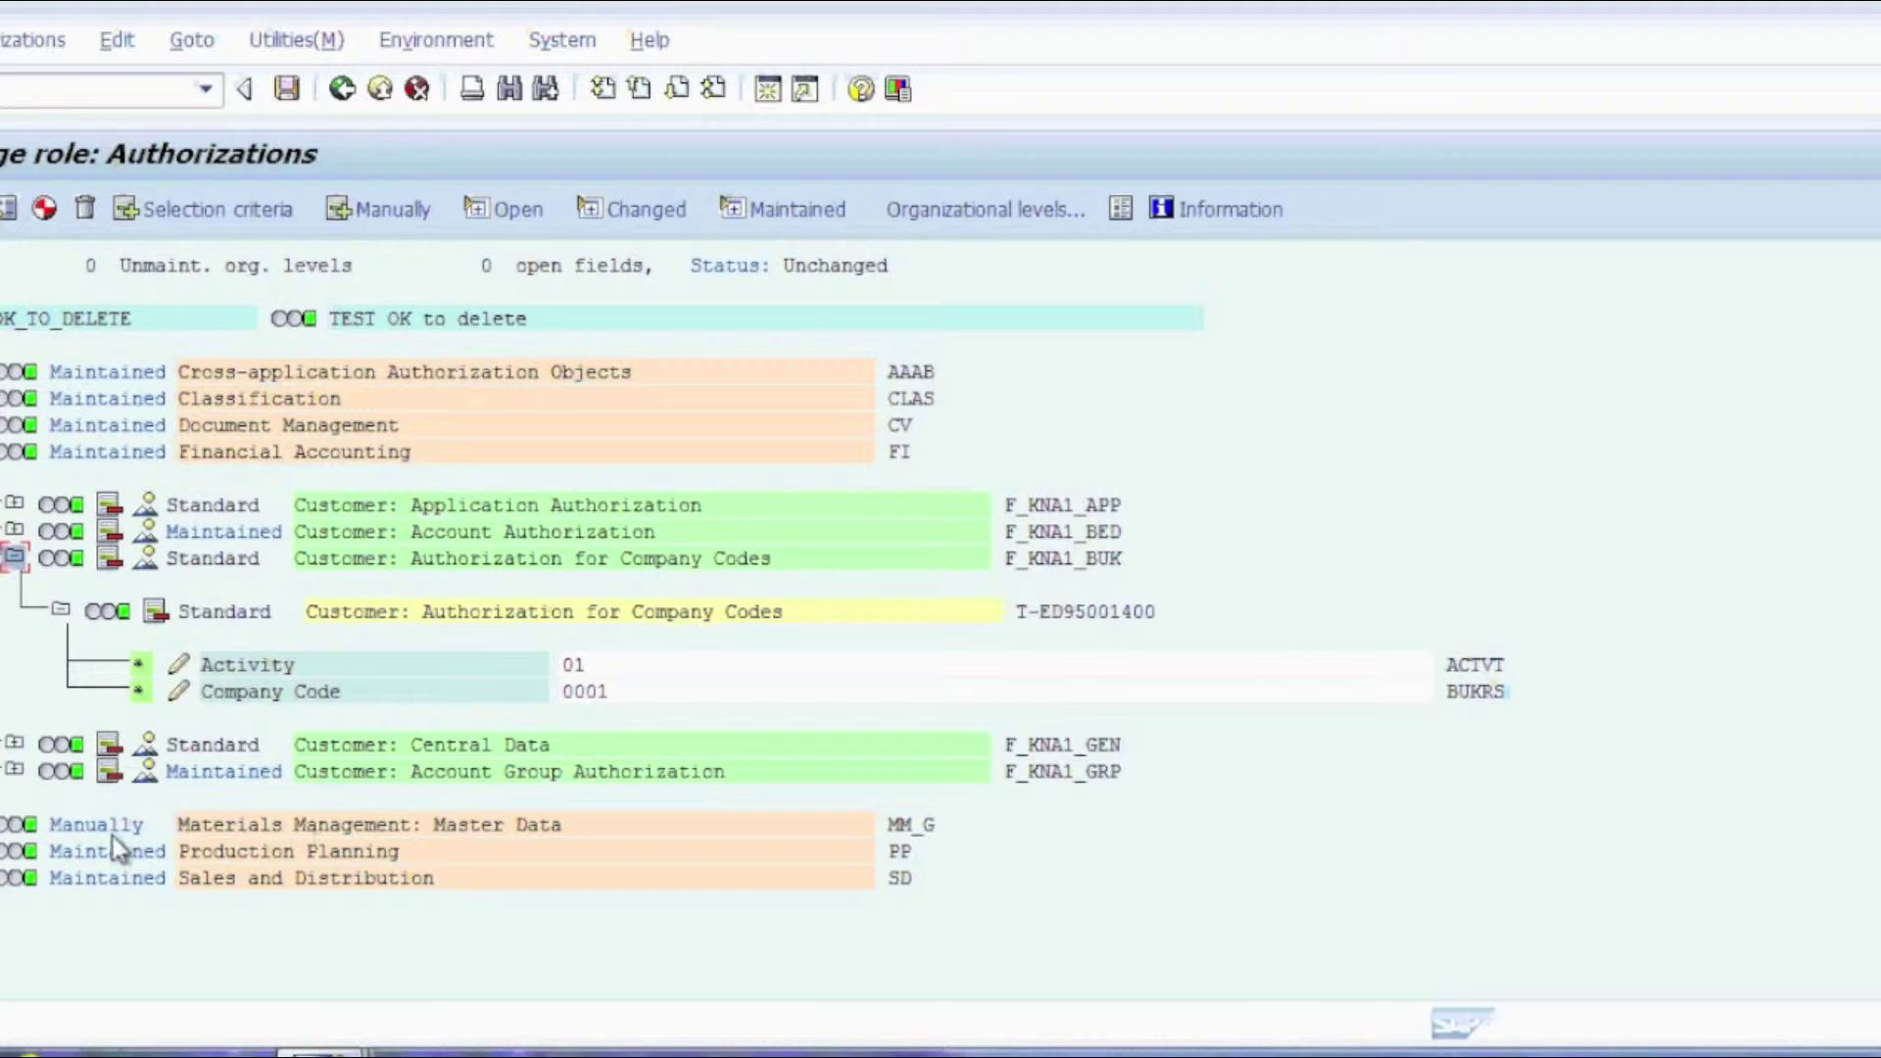
left_click(12, 824)
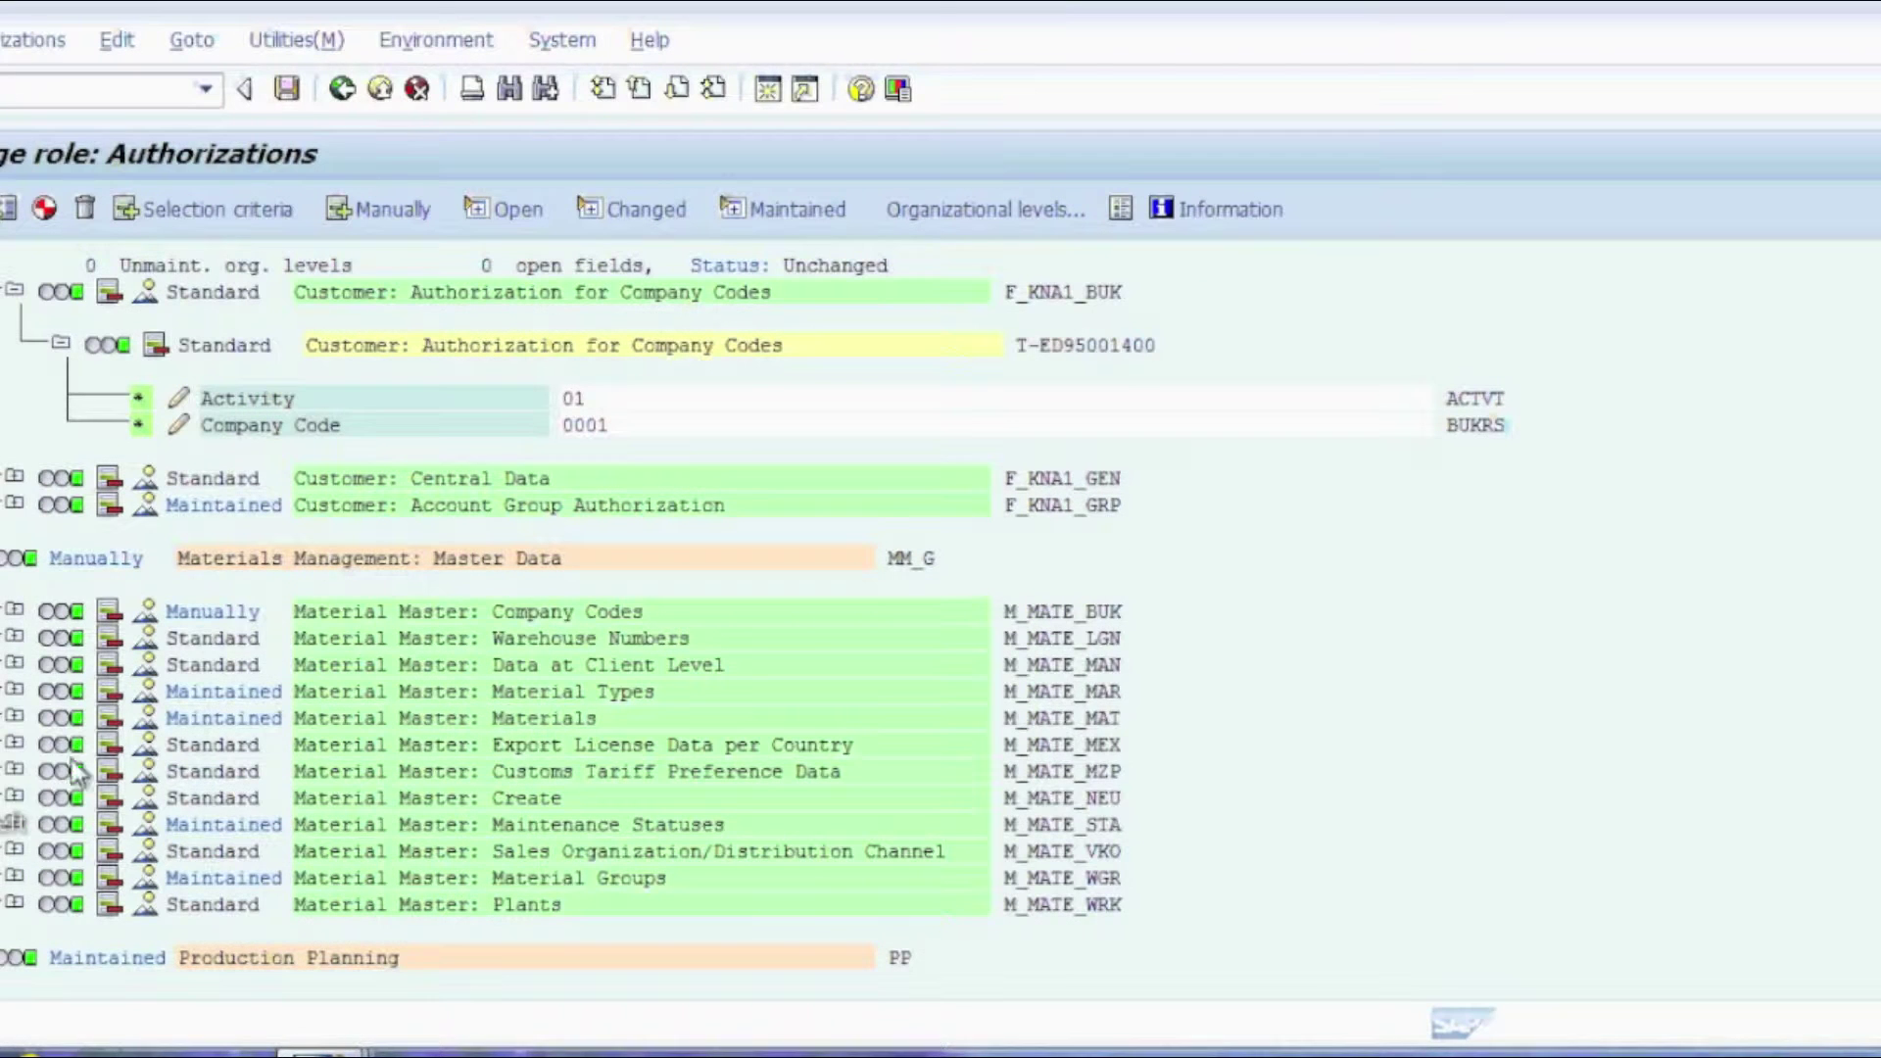
left_click(16, 612)
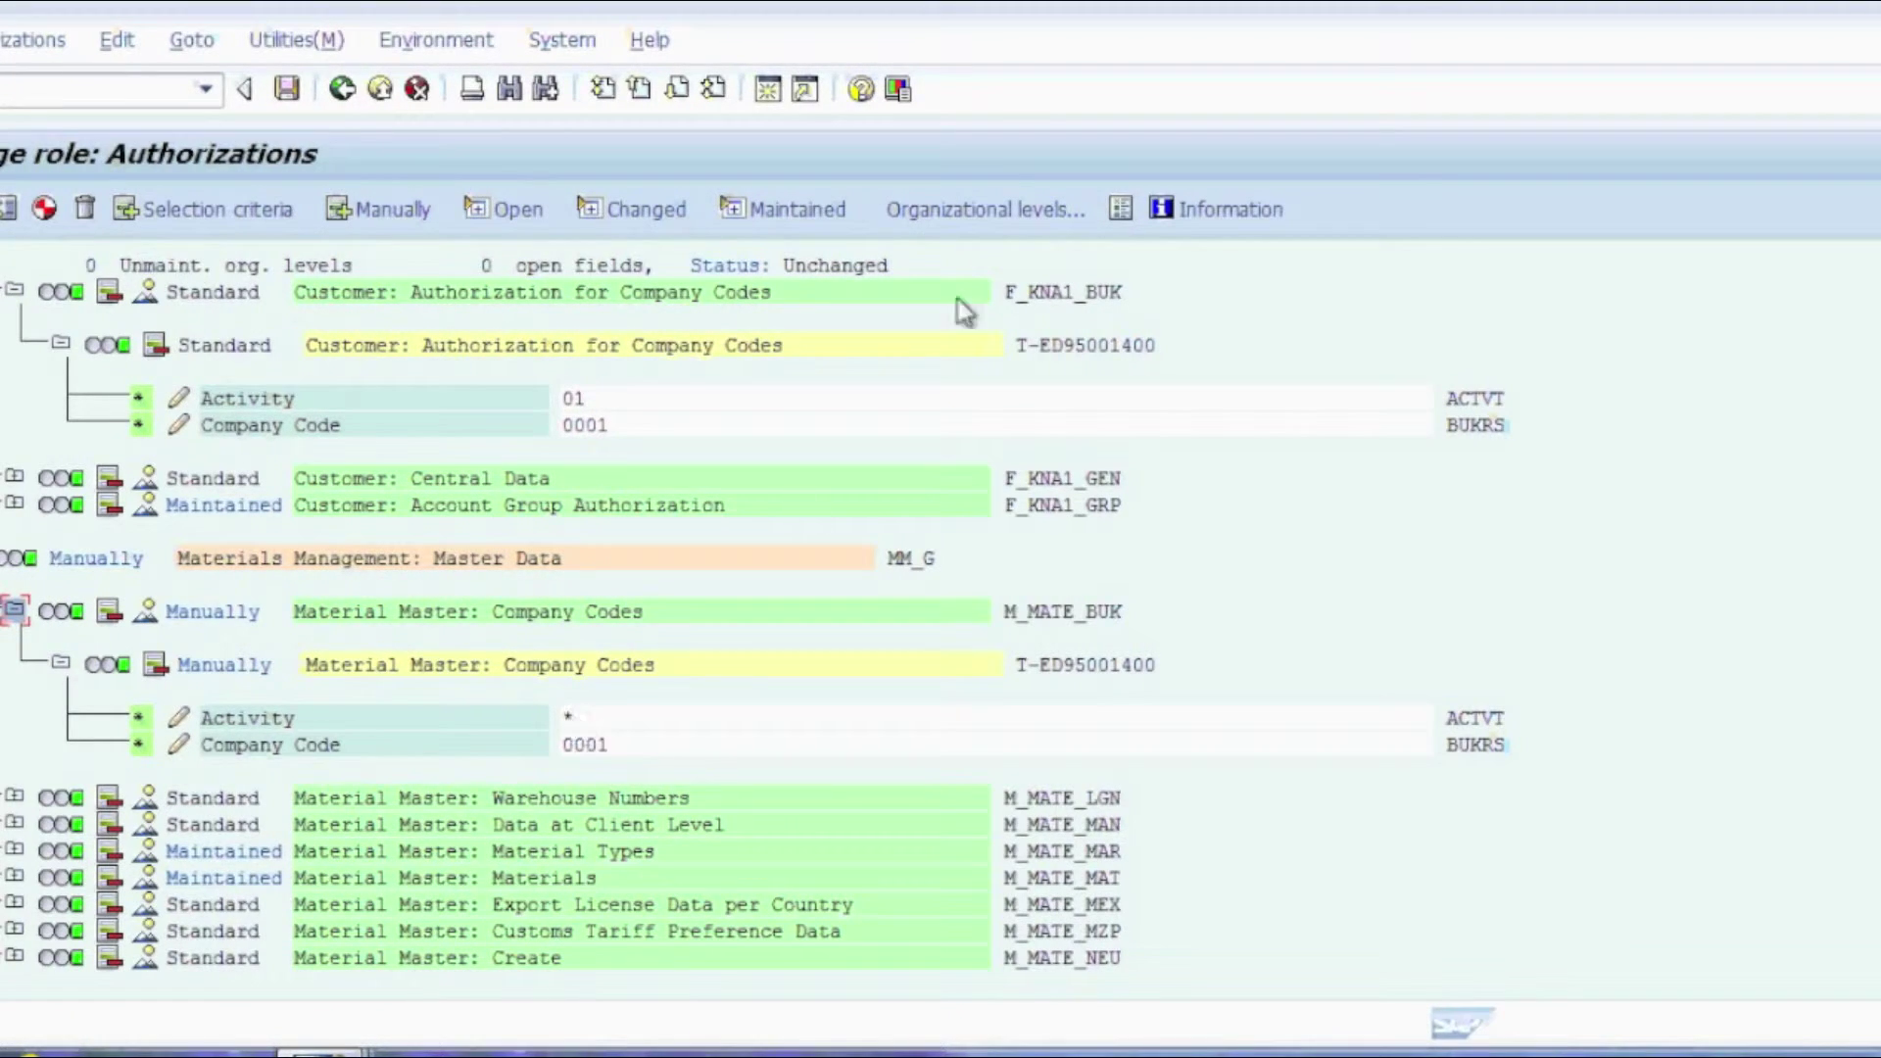
Step: Try company code 0111 as the role's organizational level value
left_click(966, 211)
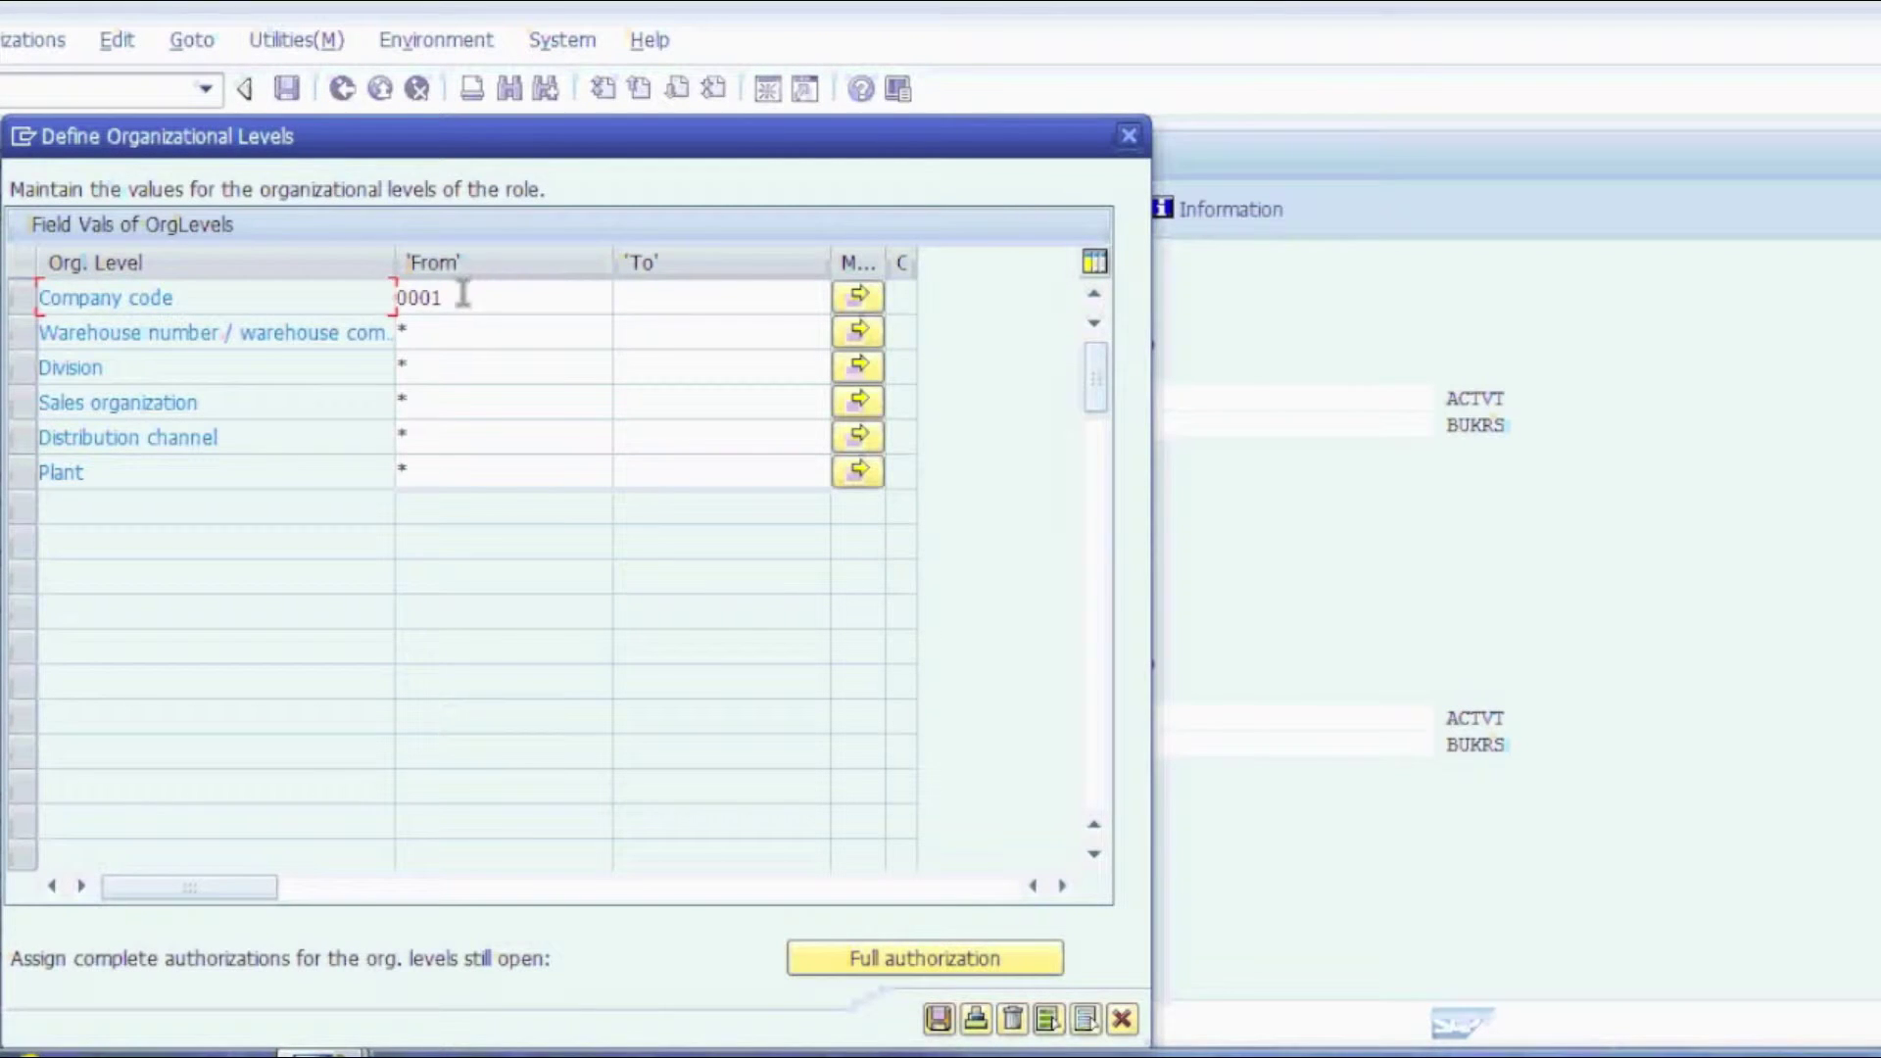
left_click_drag(462, 294, 333, 295)
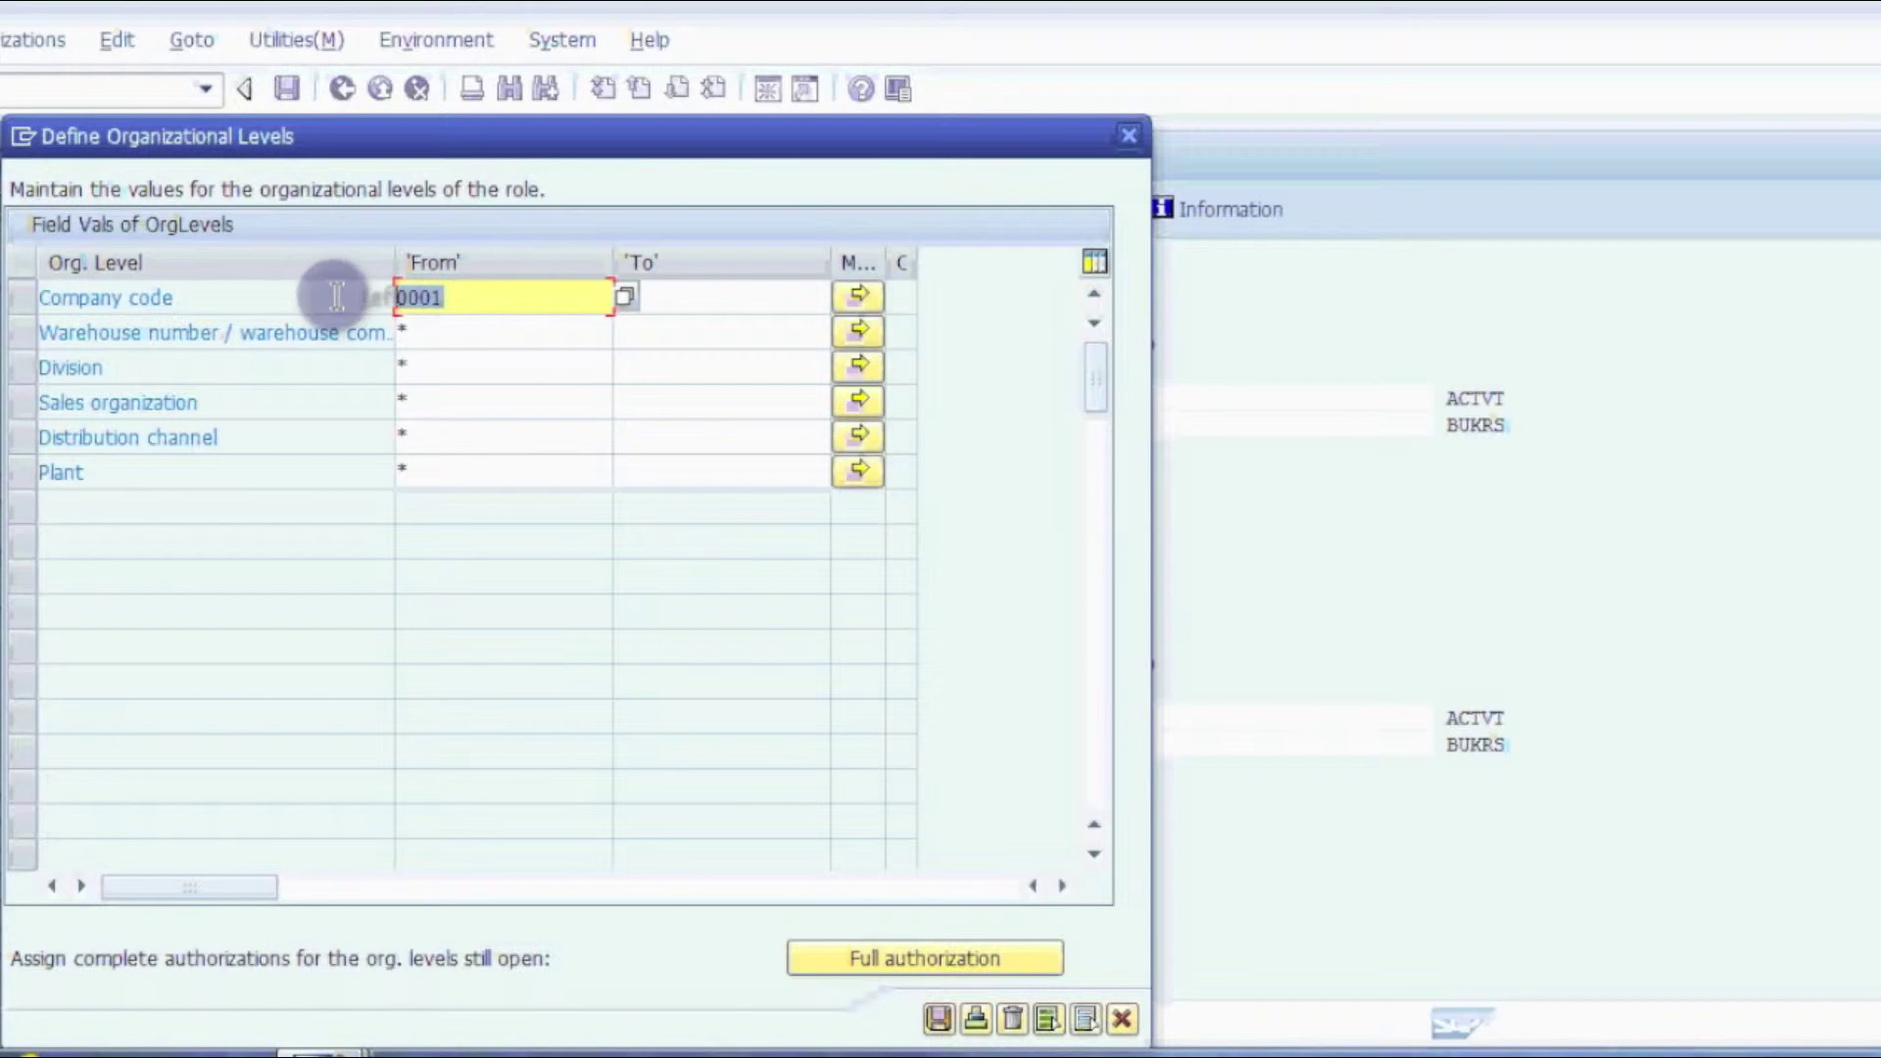
type("0111")
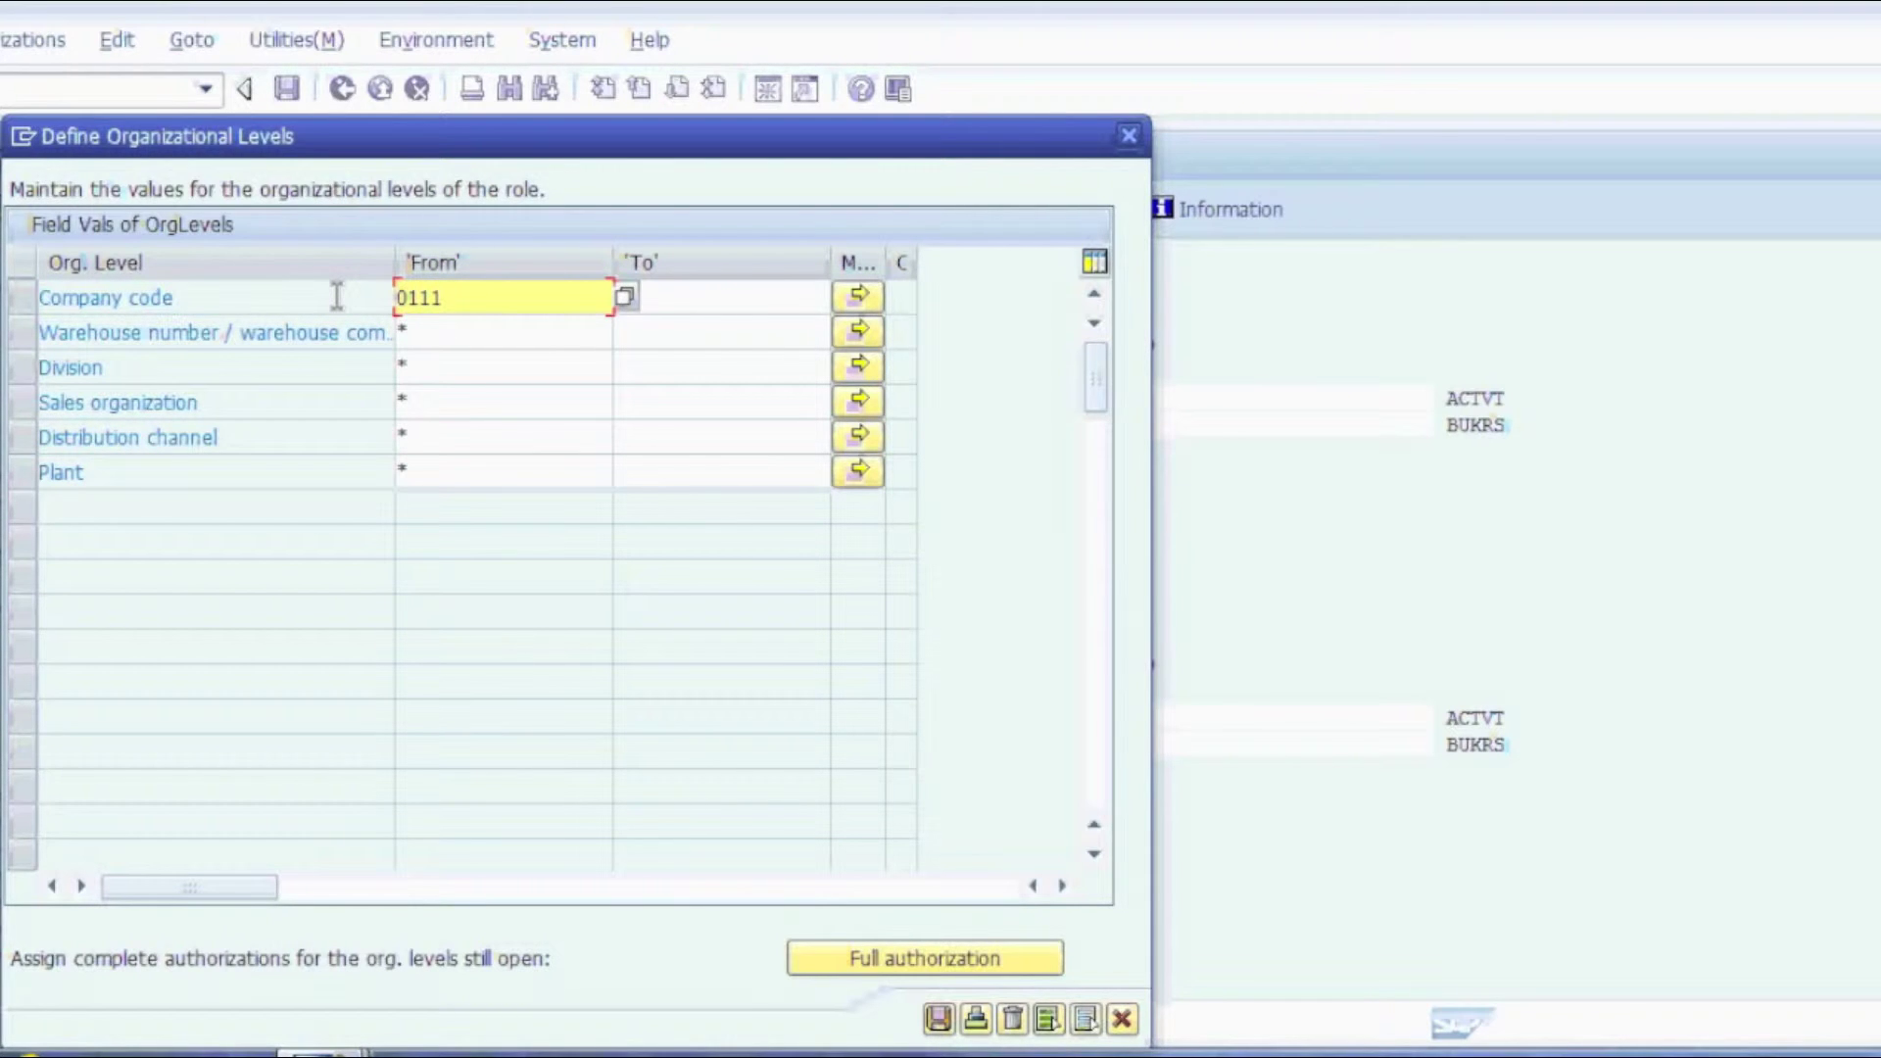
key("Return")
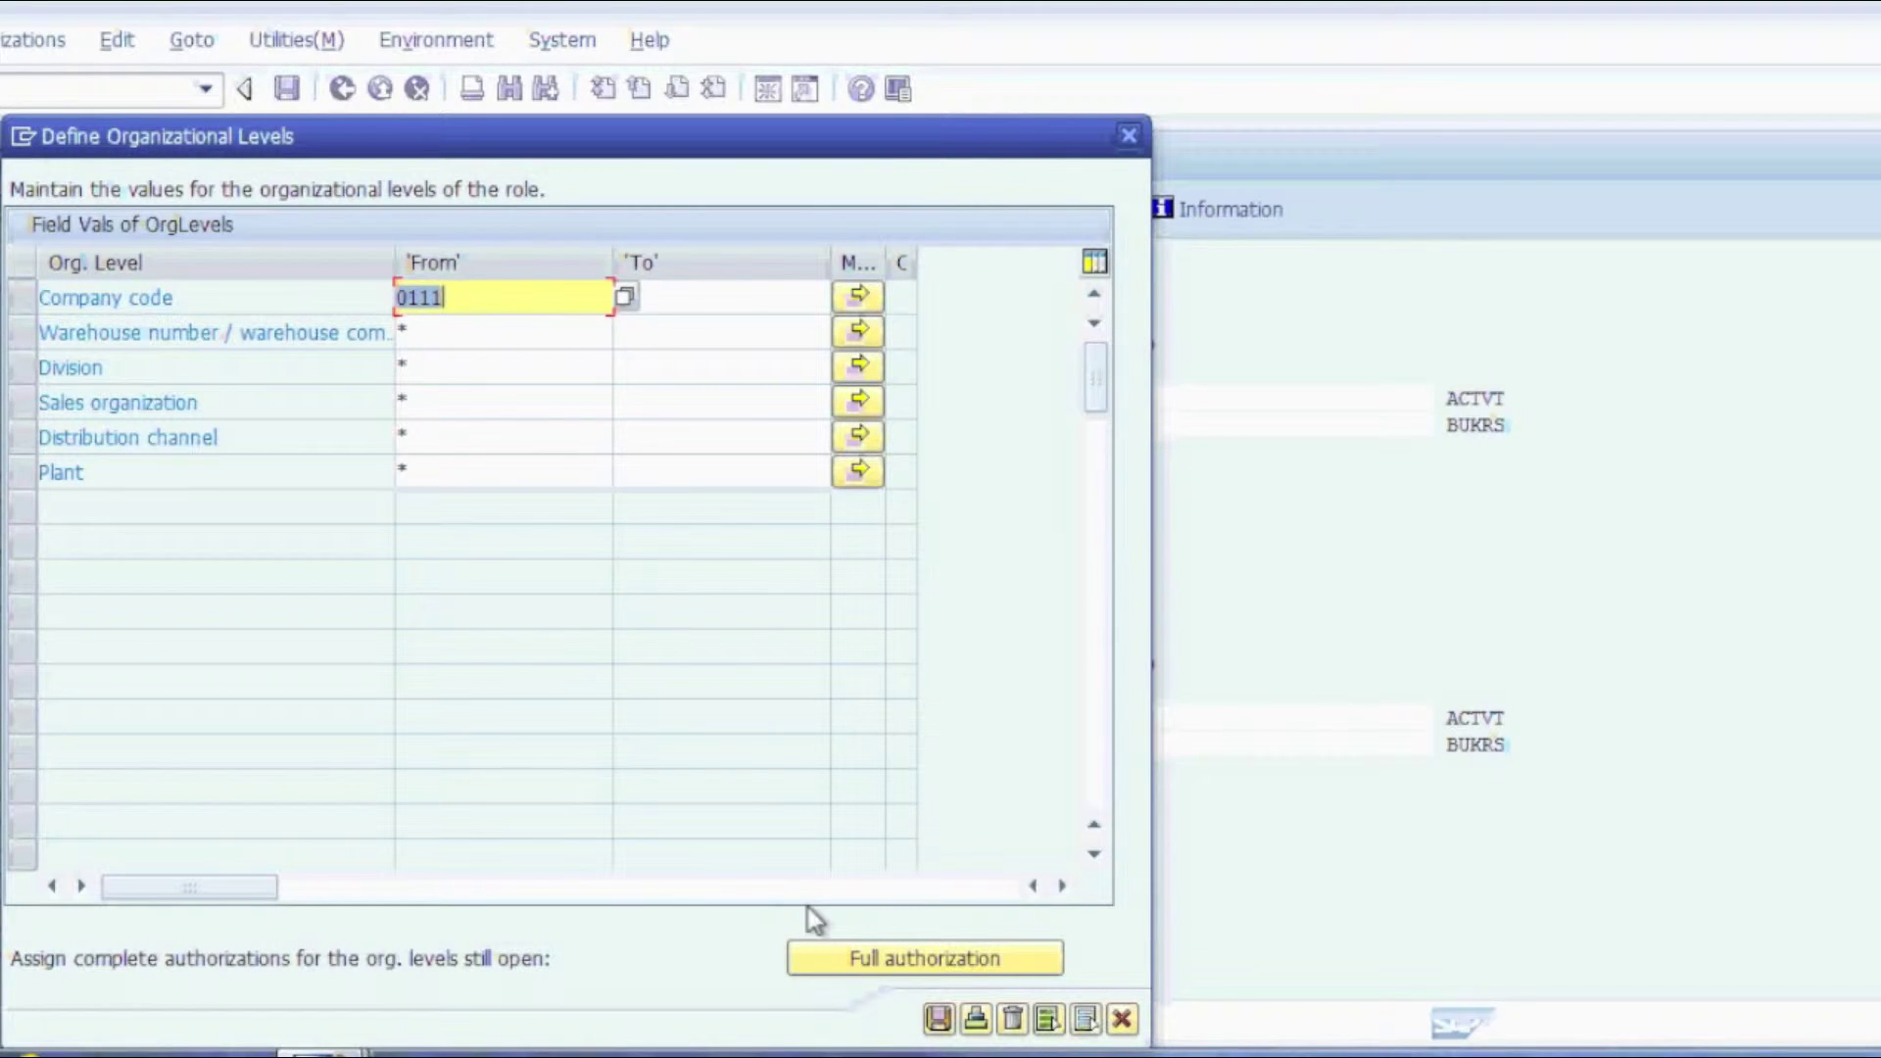
left_click(929, 1017)
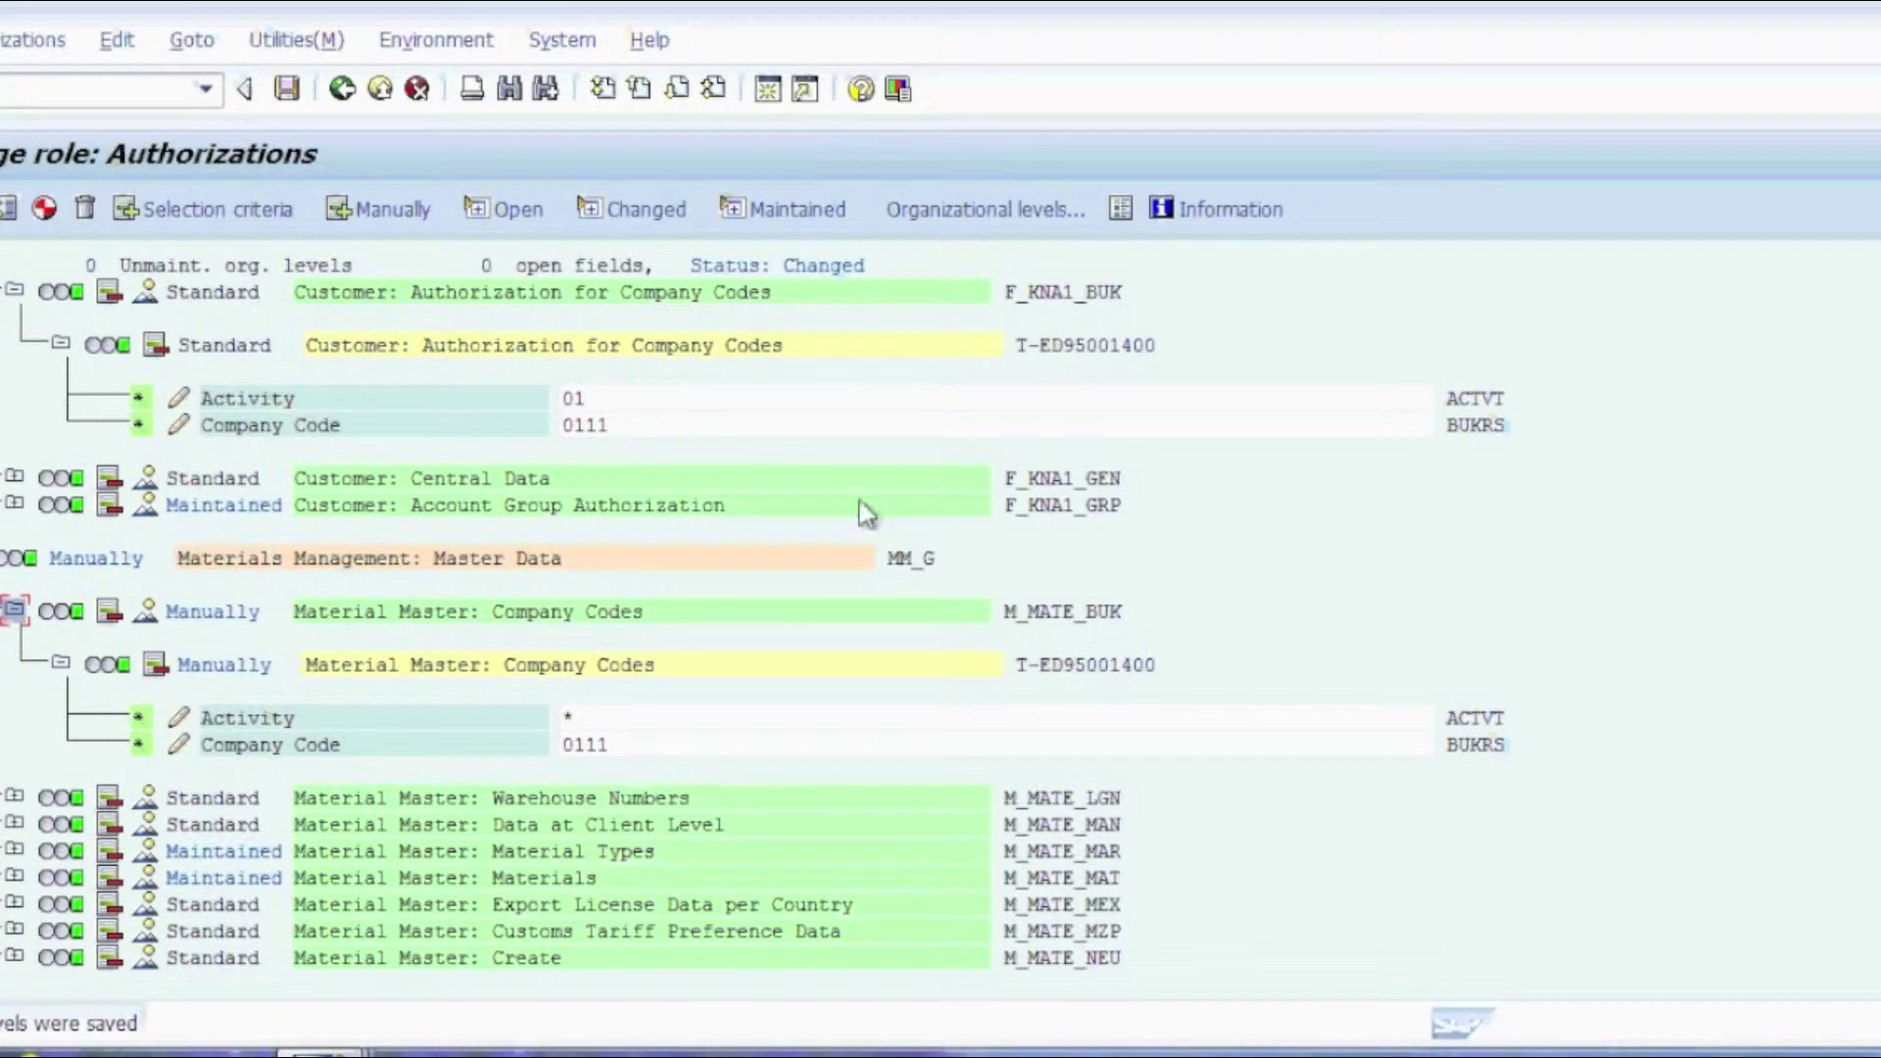
Step: Set the company code organizational level back to 0001
left_click(960, 206)
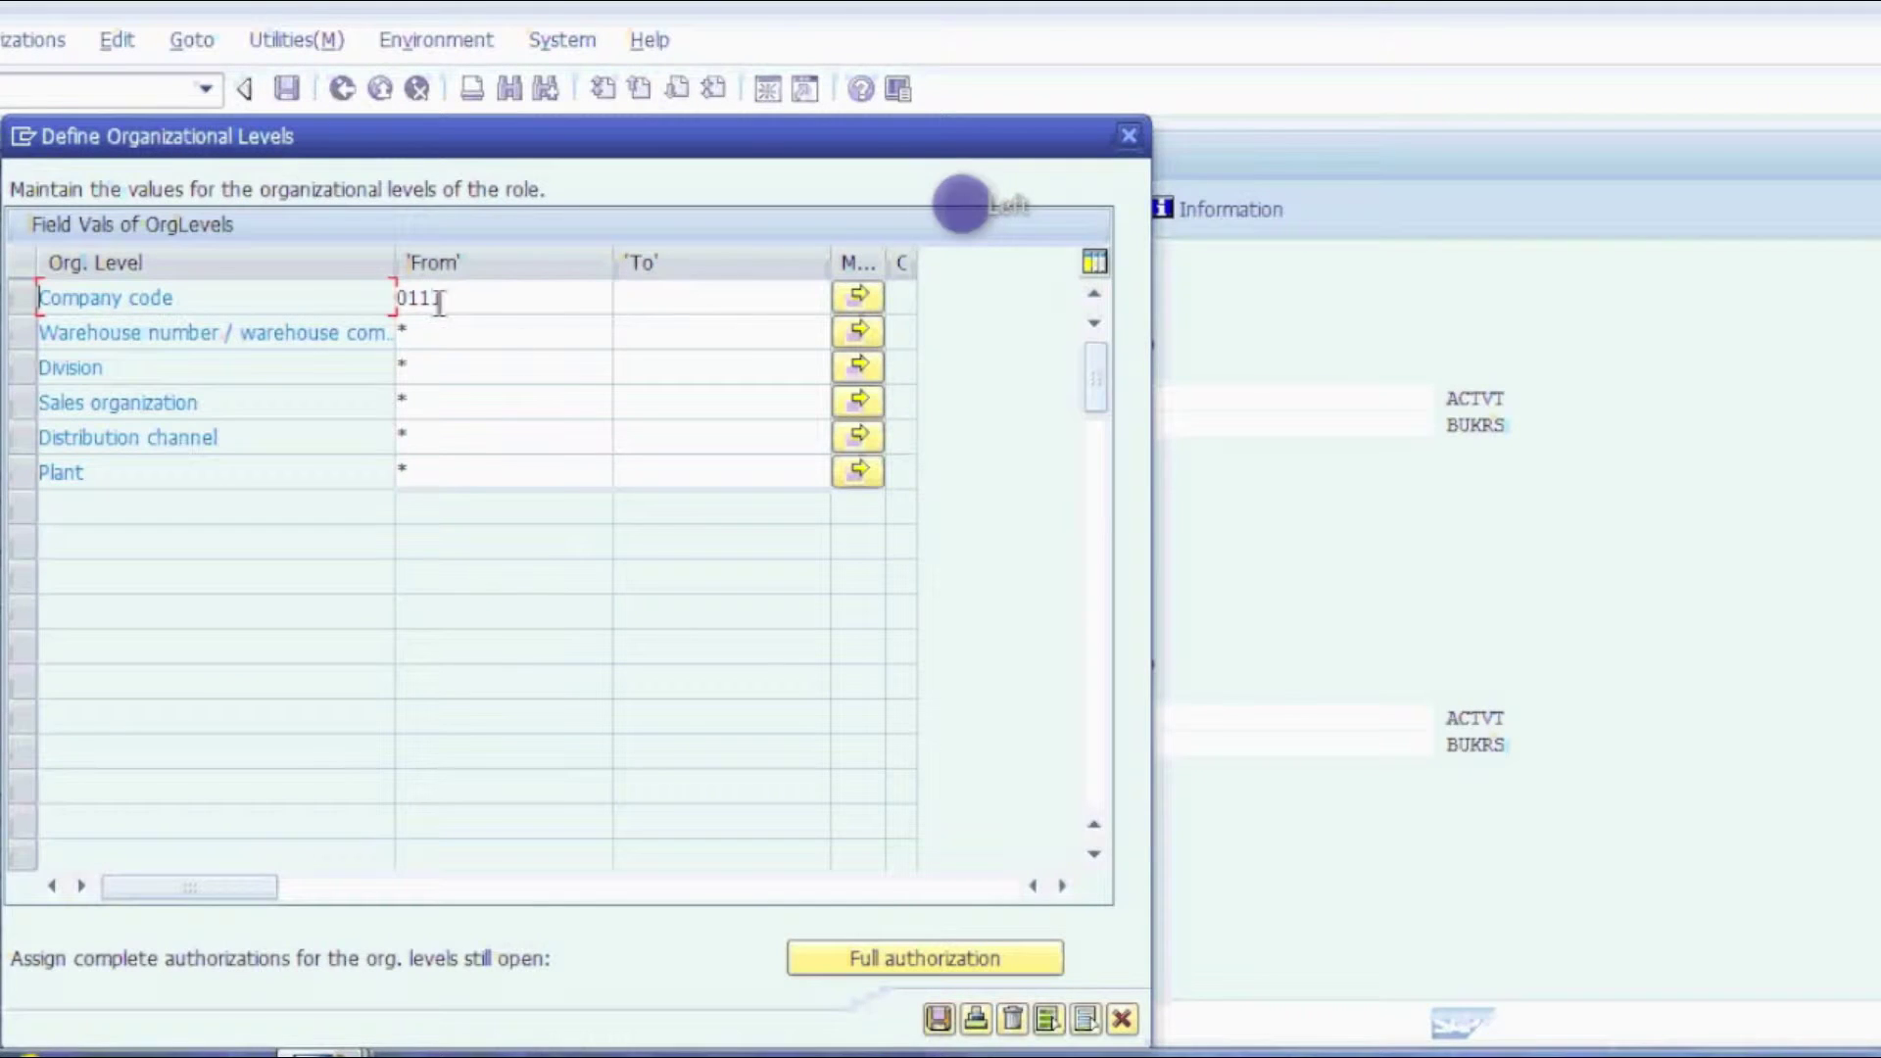
left_click(439, 304)
left_click_drag(439, 302, 285, 302)
type("0")
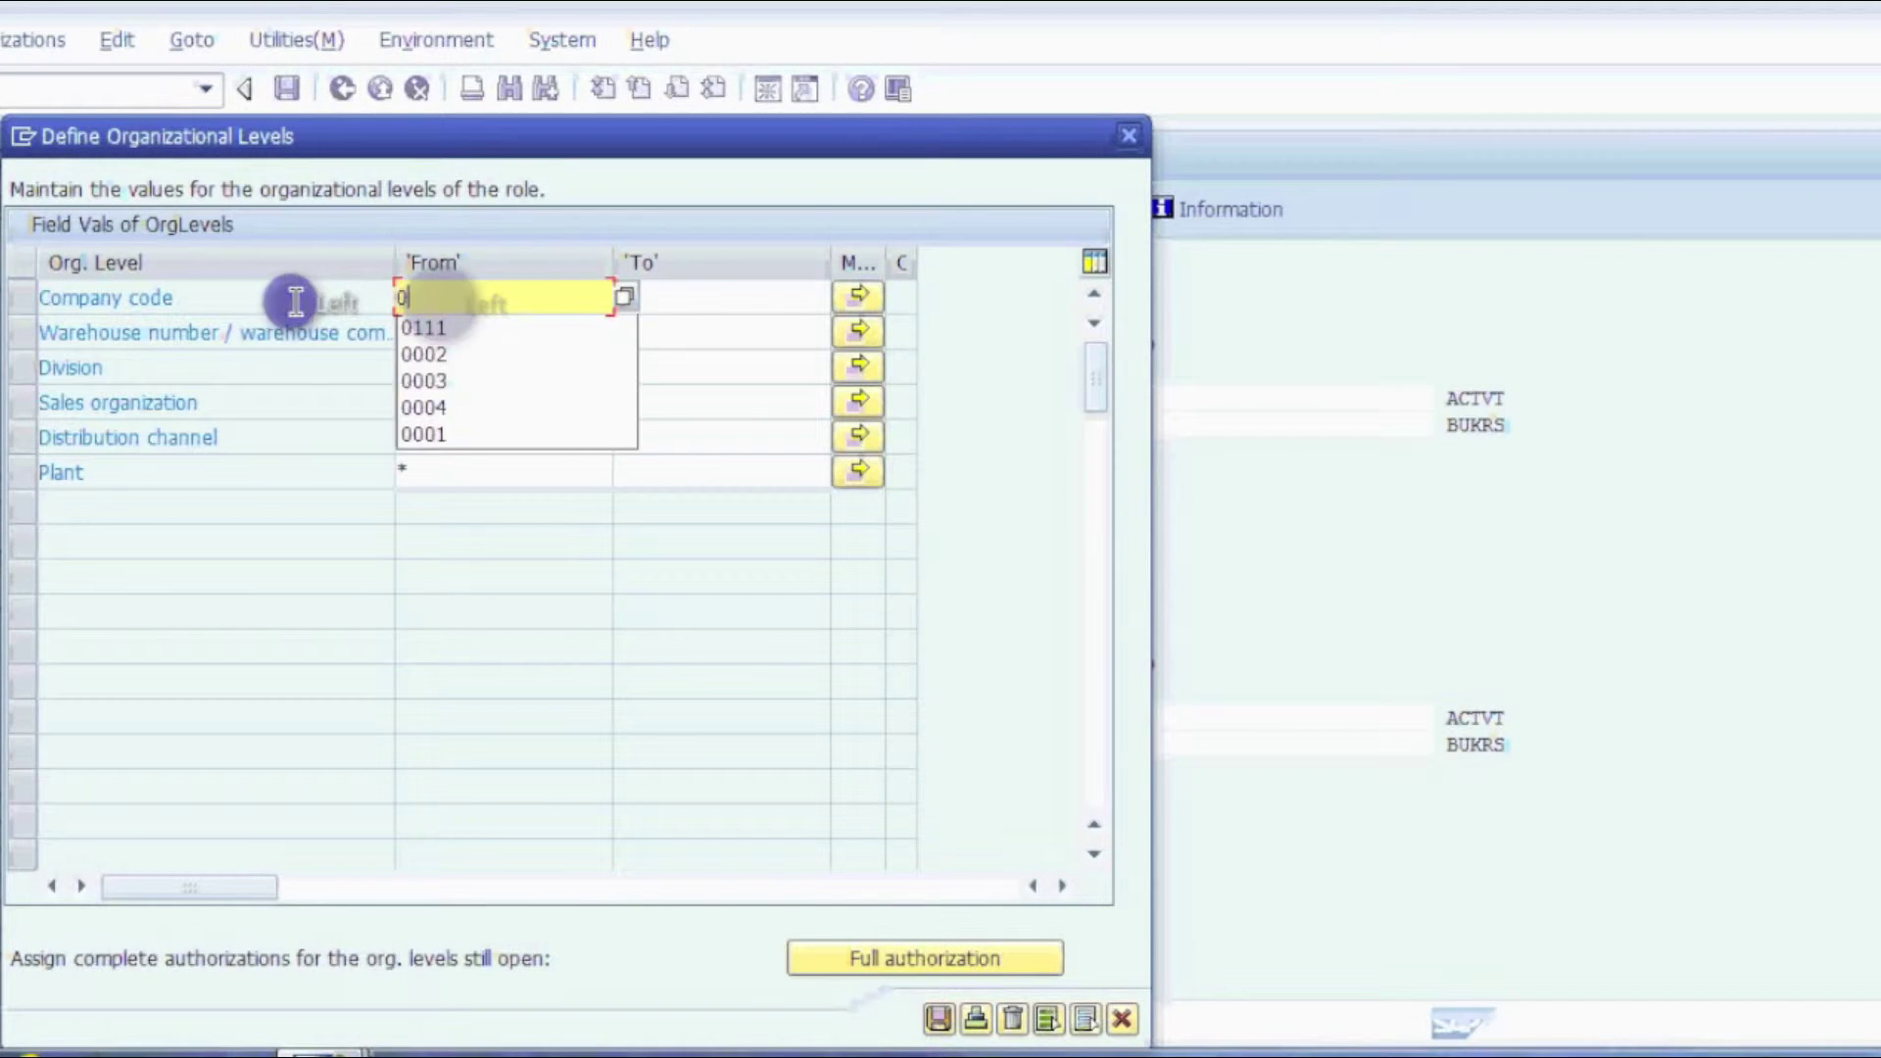
type("001")
key("Return")
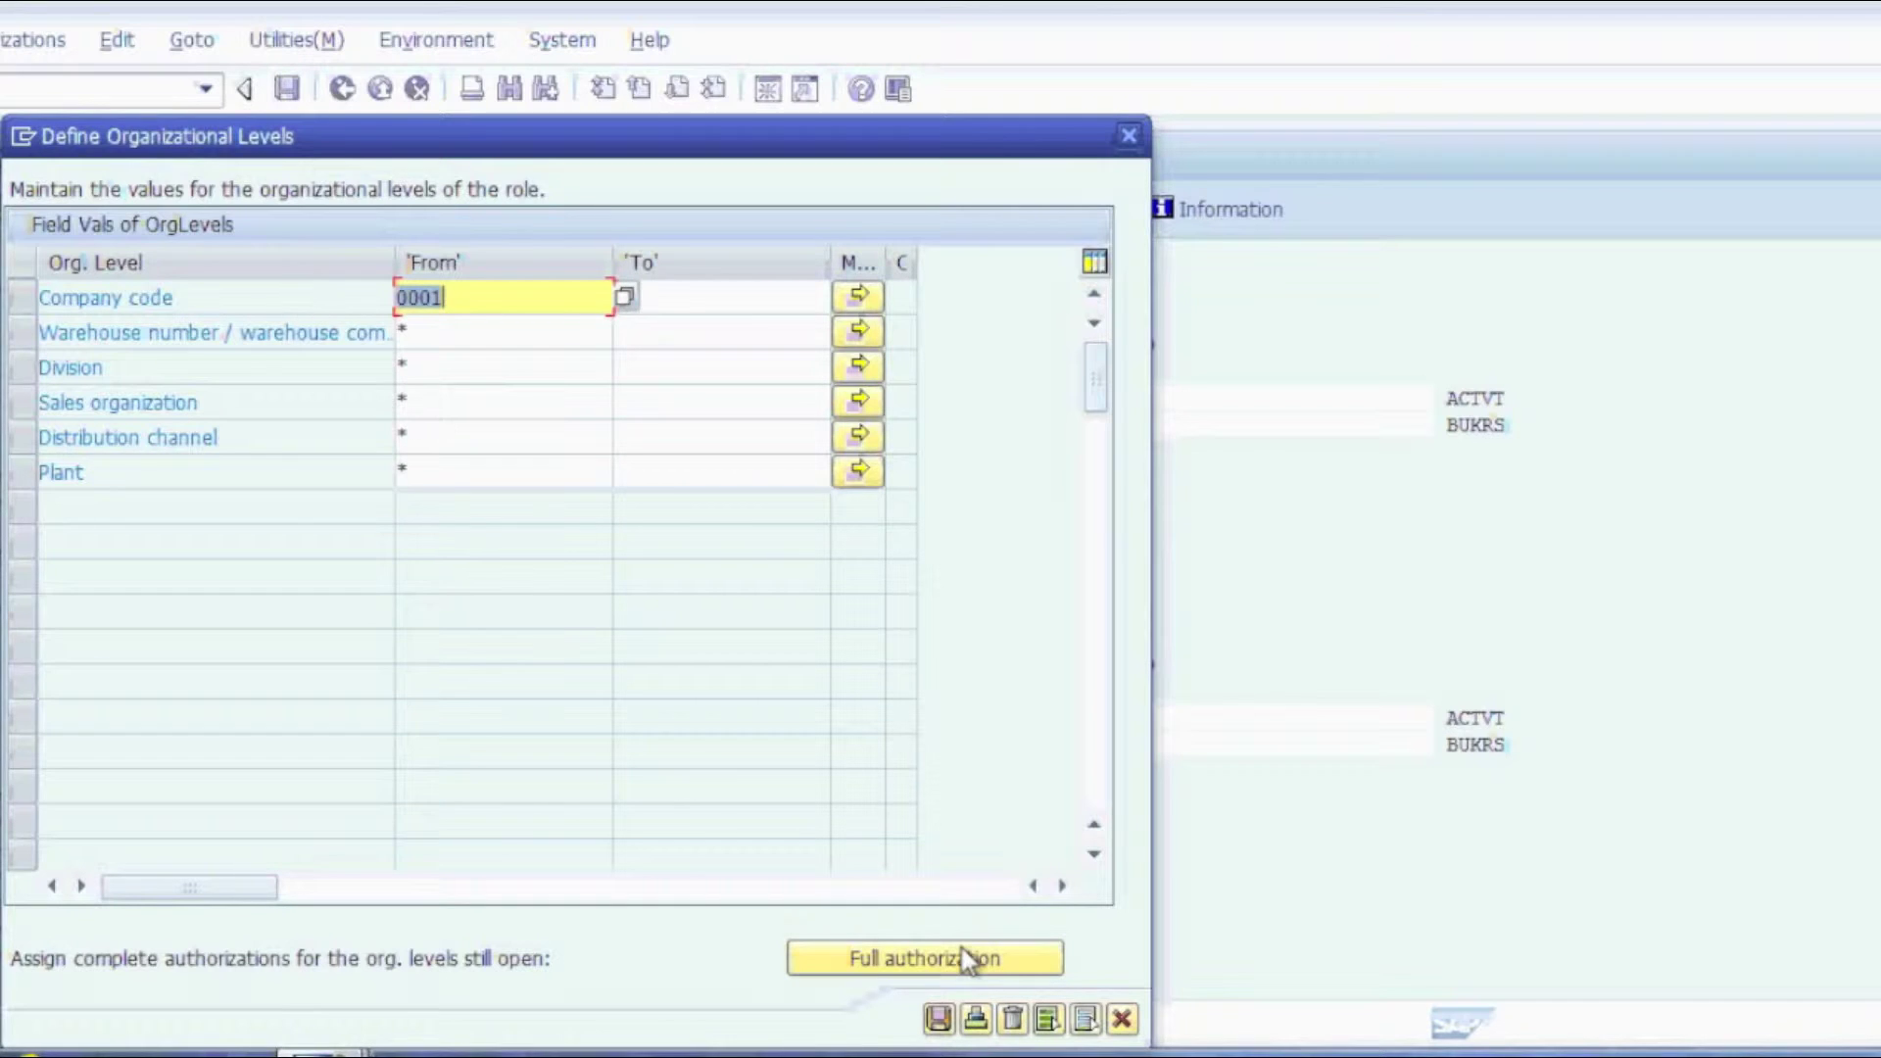
left_click(926, 1016)
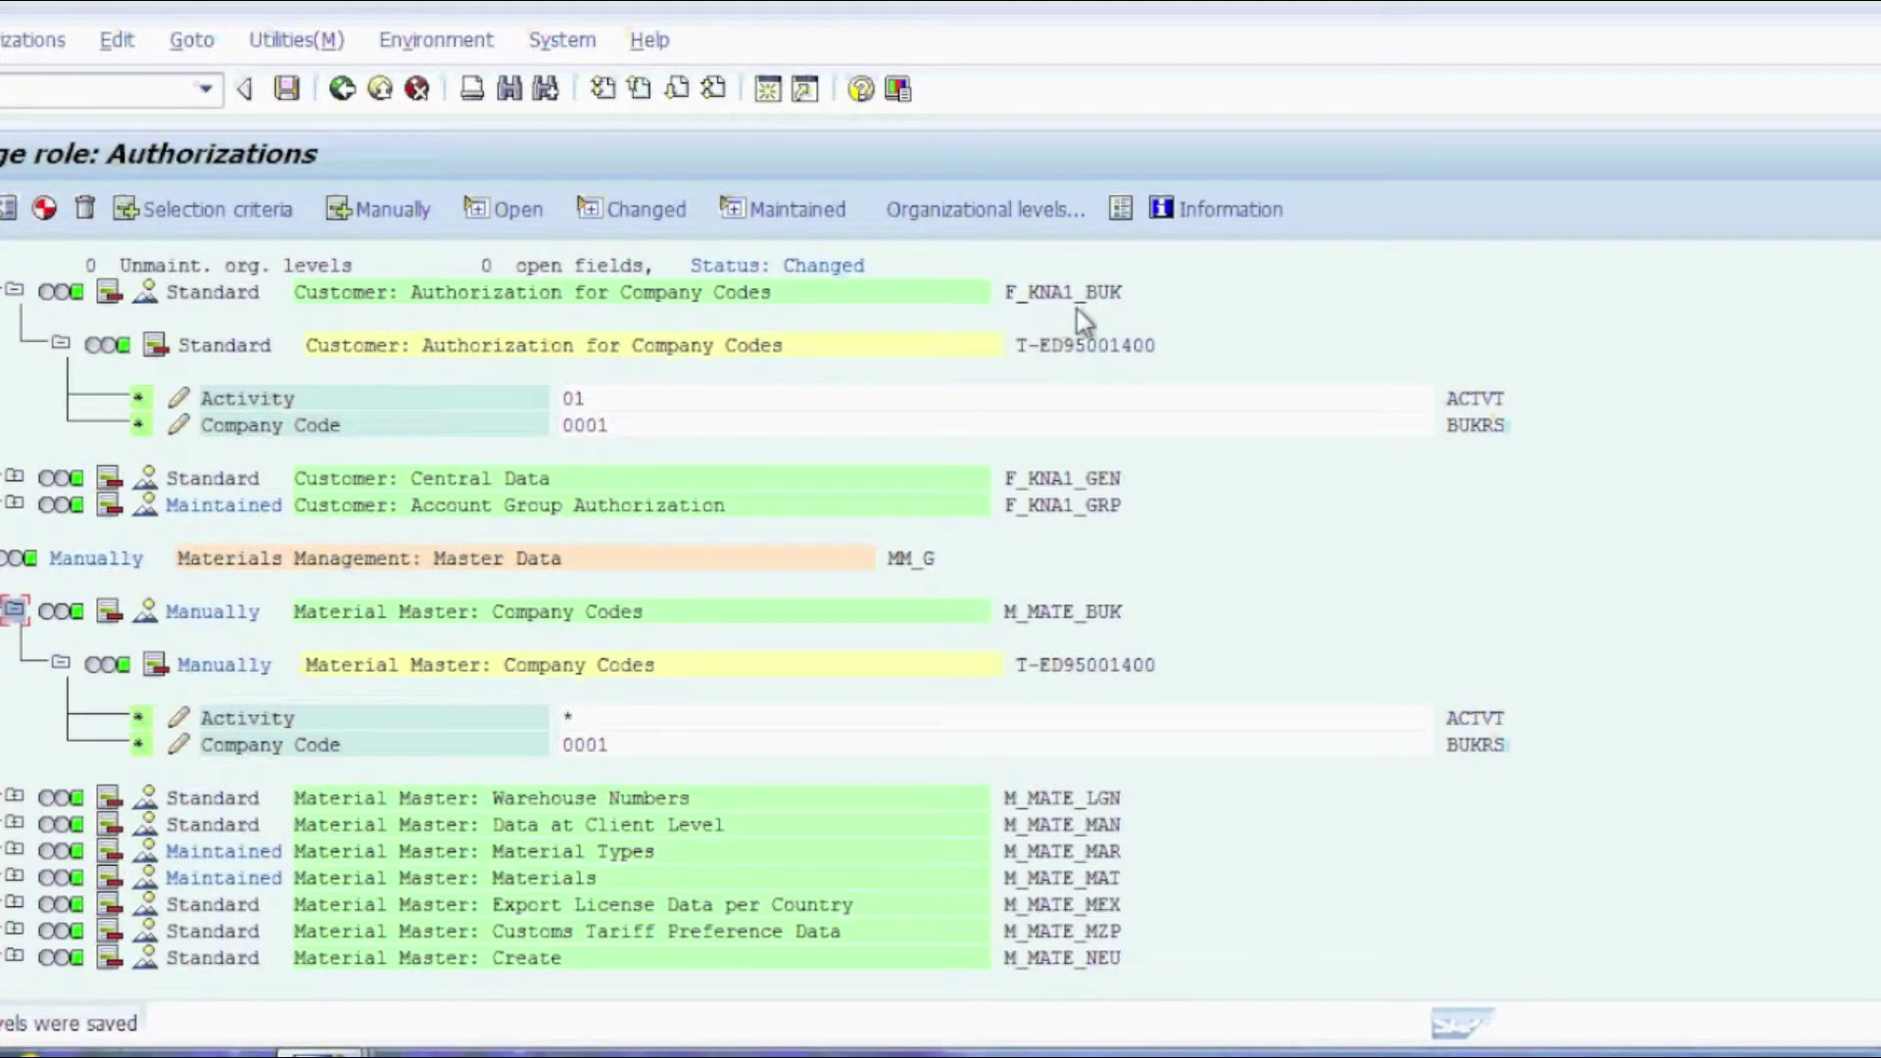
Step: Select the F_KNA1_BUK company code value to edit it directly
left_click(621, 425)
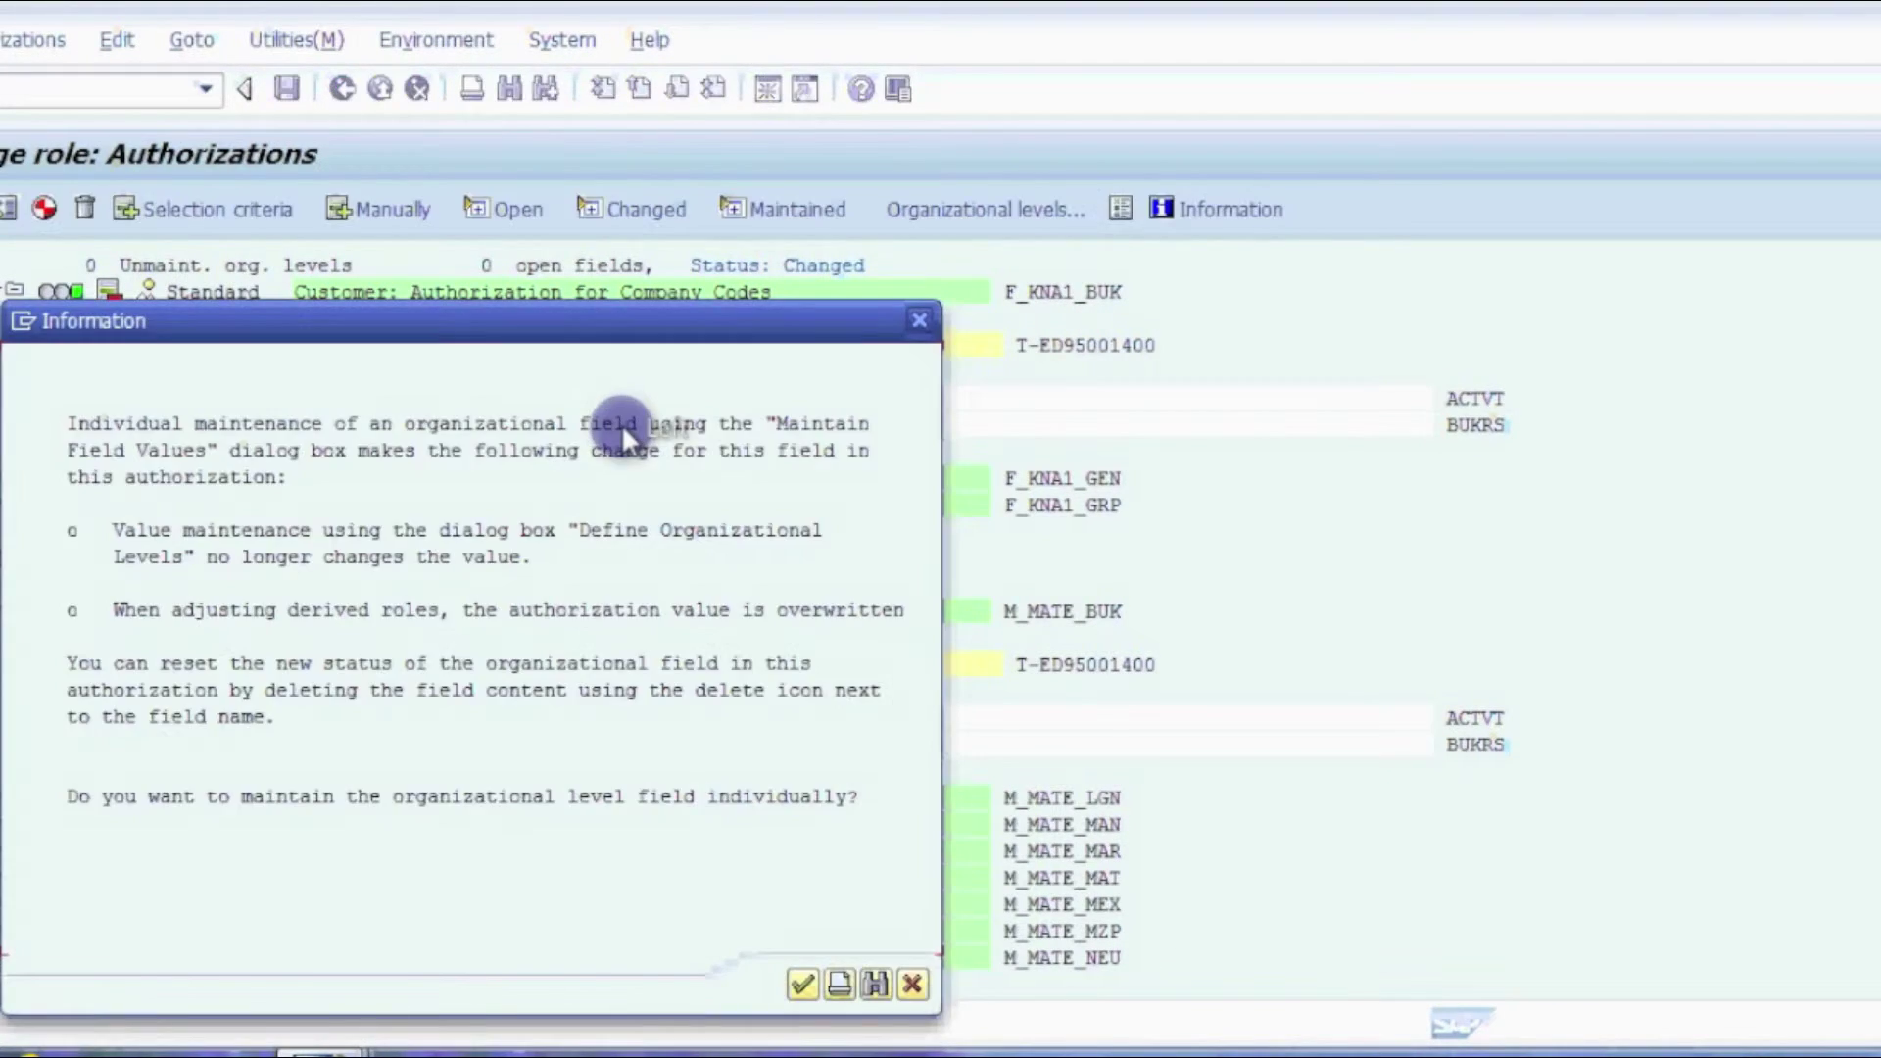
left_click_drag(573, 335, 522, 250)
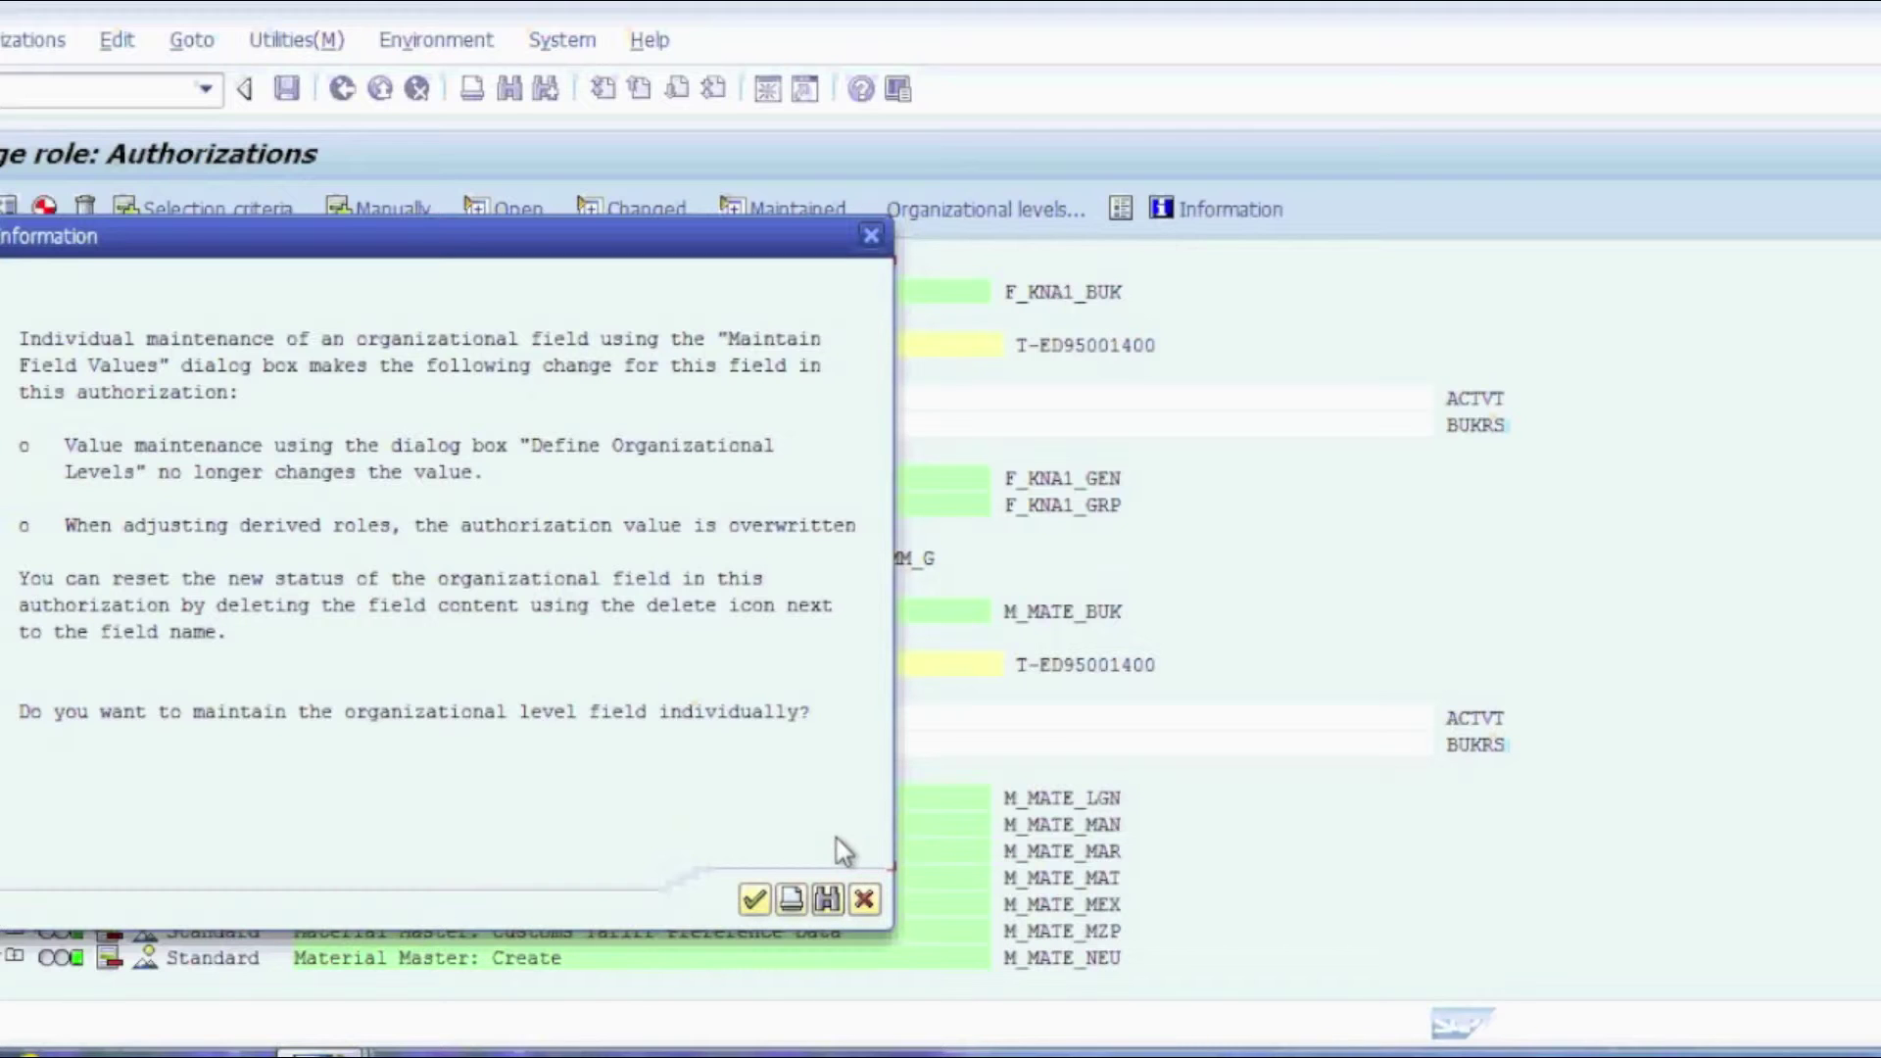
Step: Maintain F_KNA1_BUK's company code individually, adding 0002 alongside 0001
left_click(747, 900)
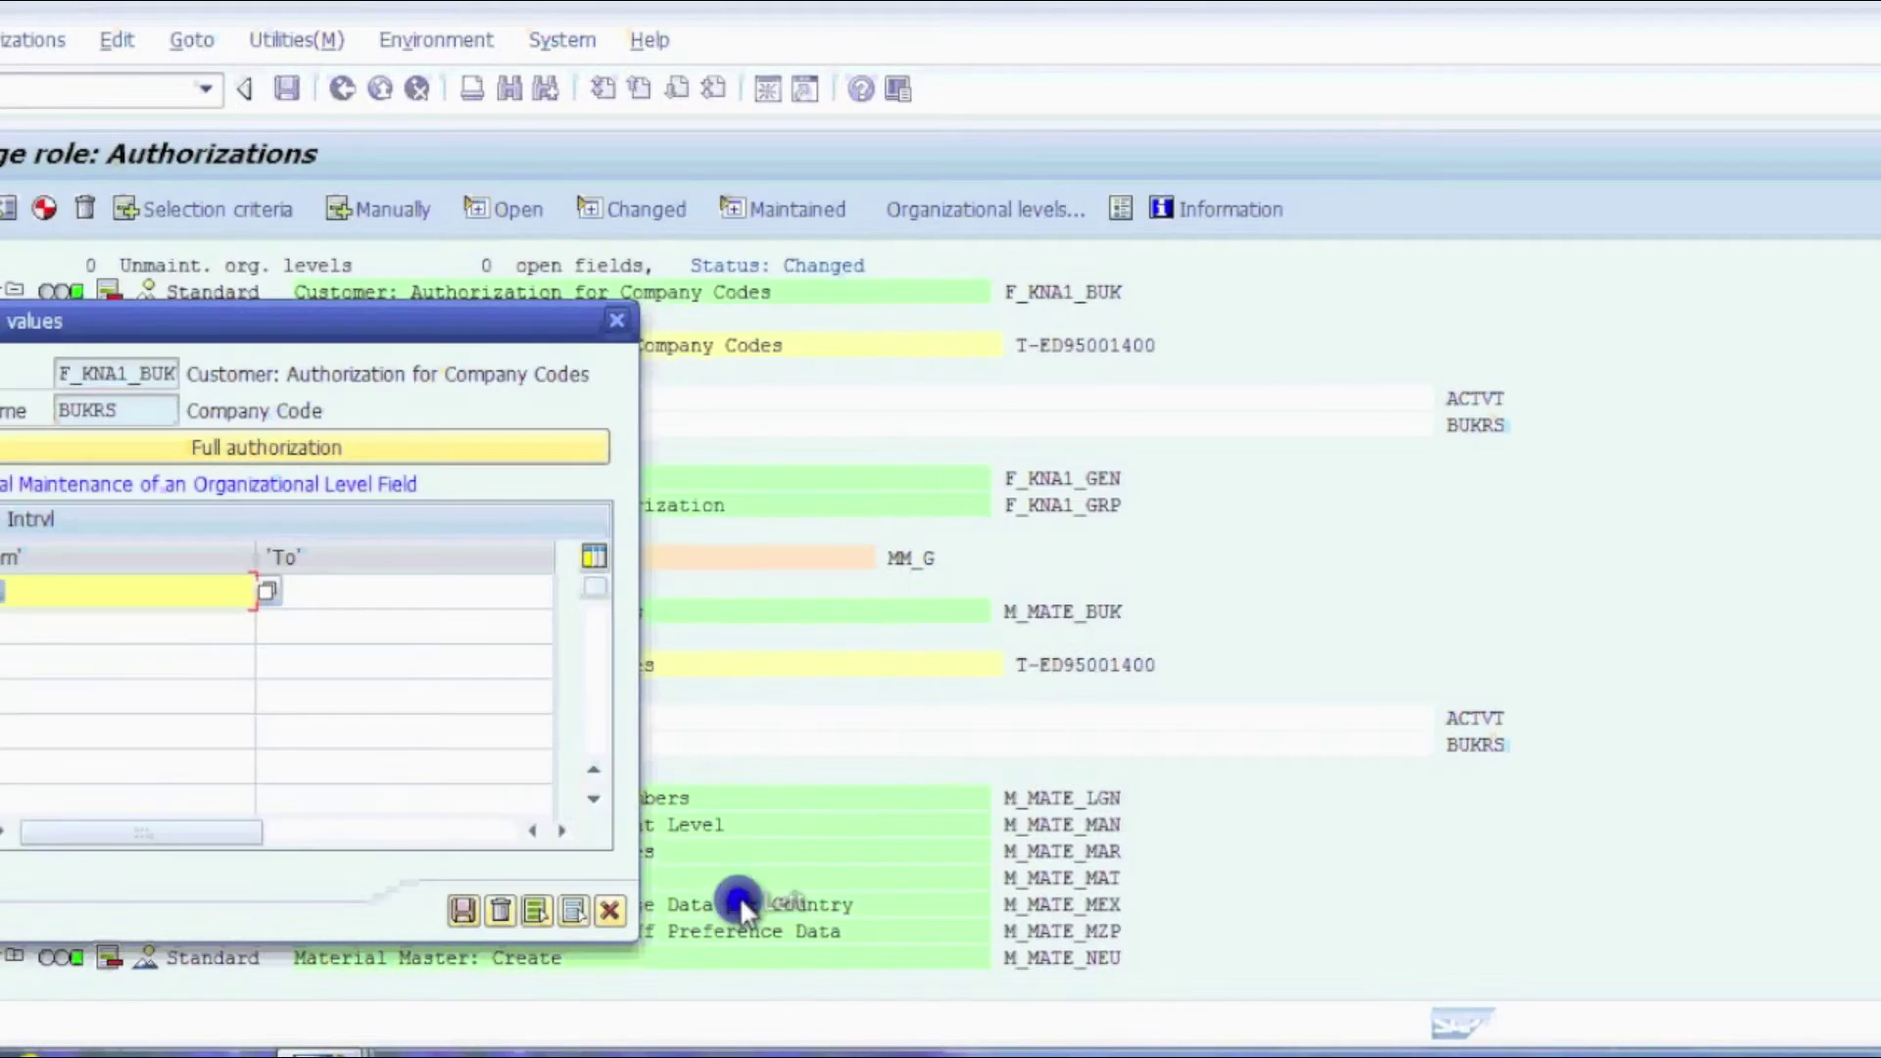
left_click(155, 630)
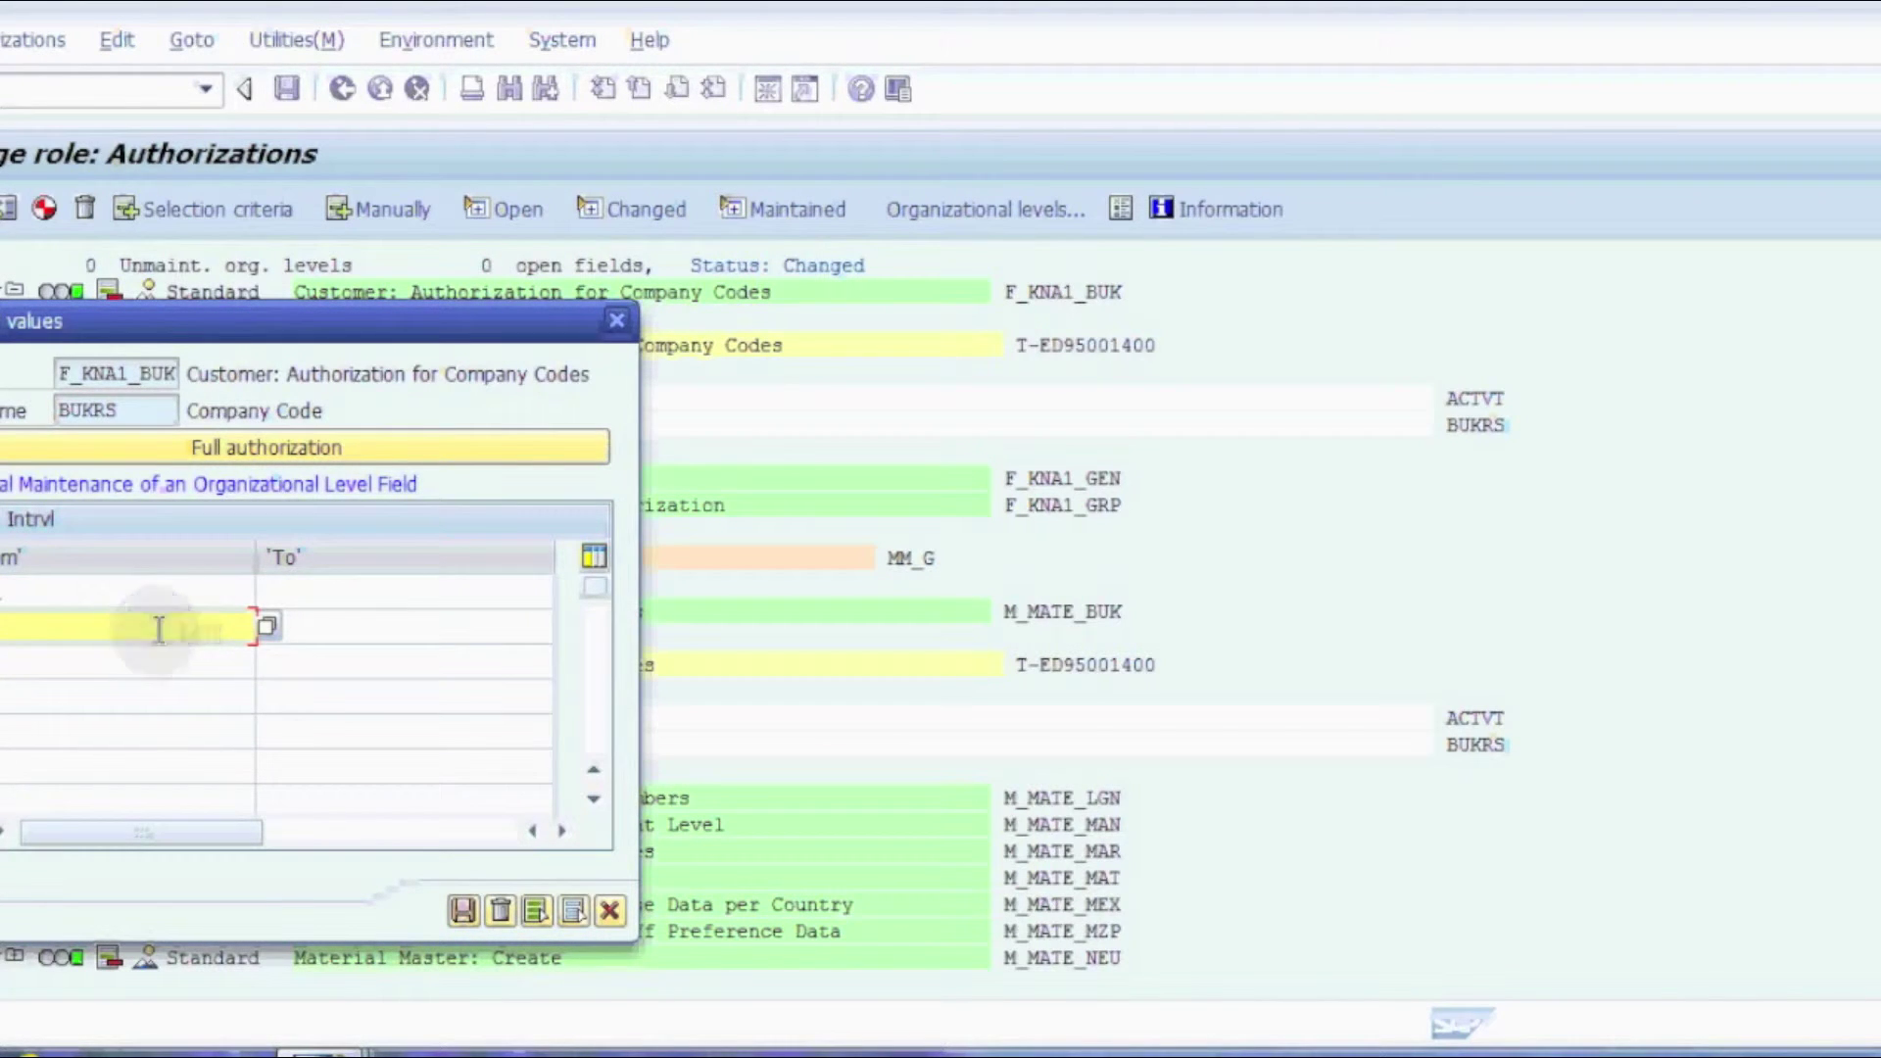
type("0002")
key("Return")
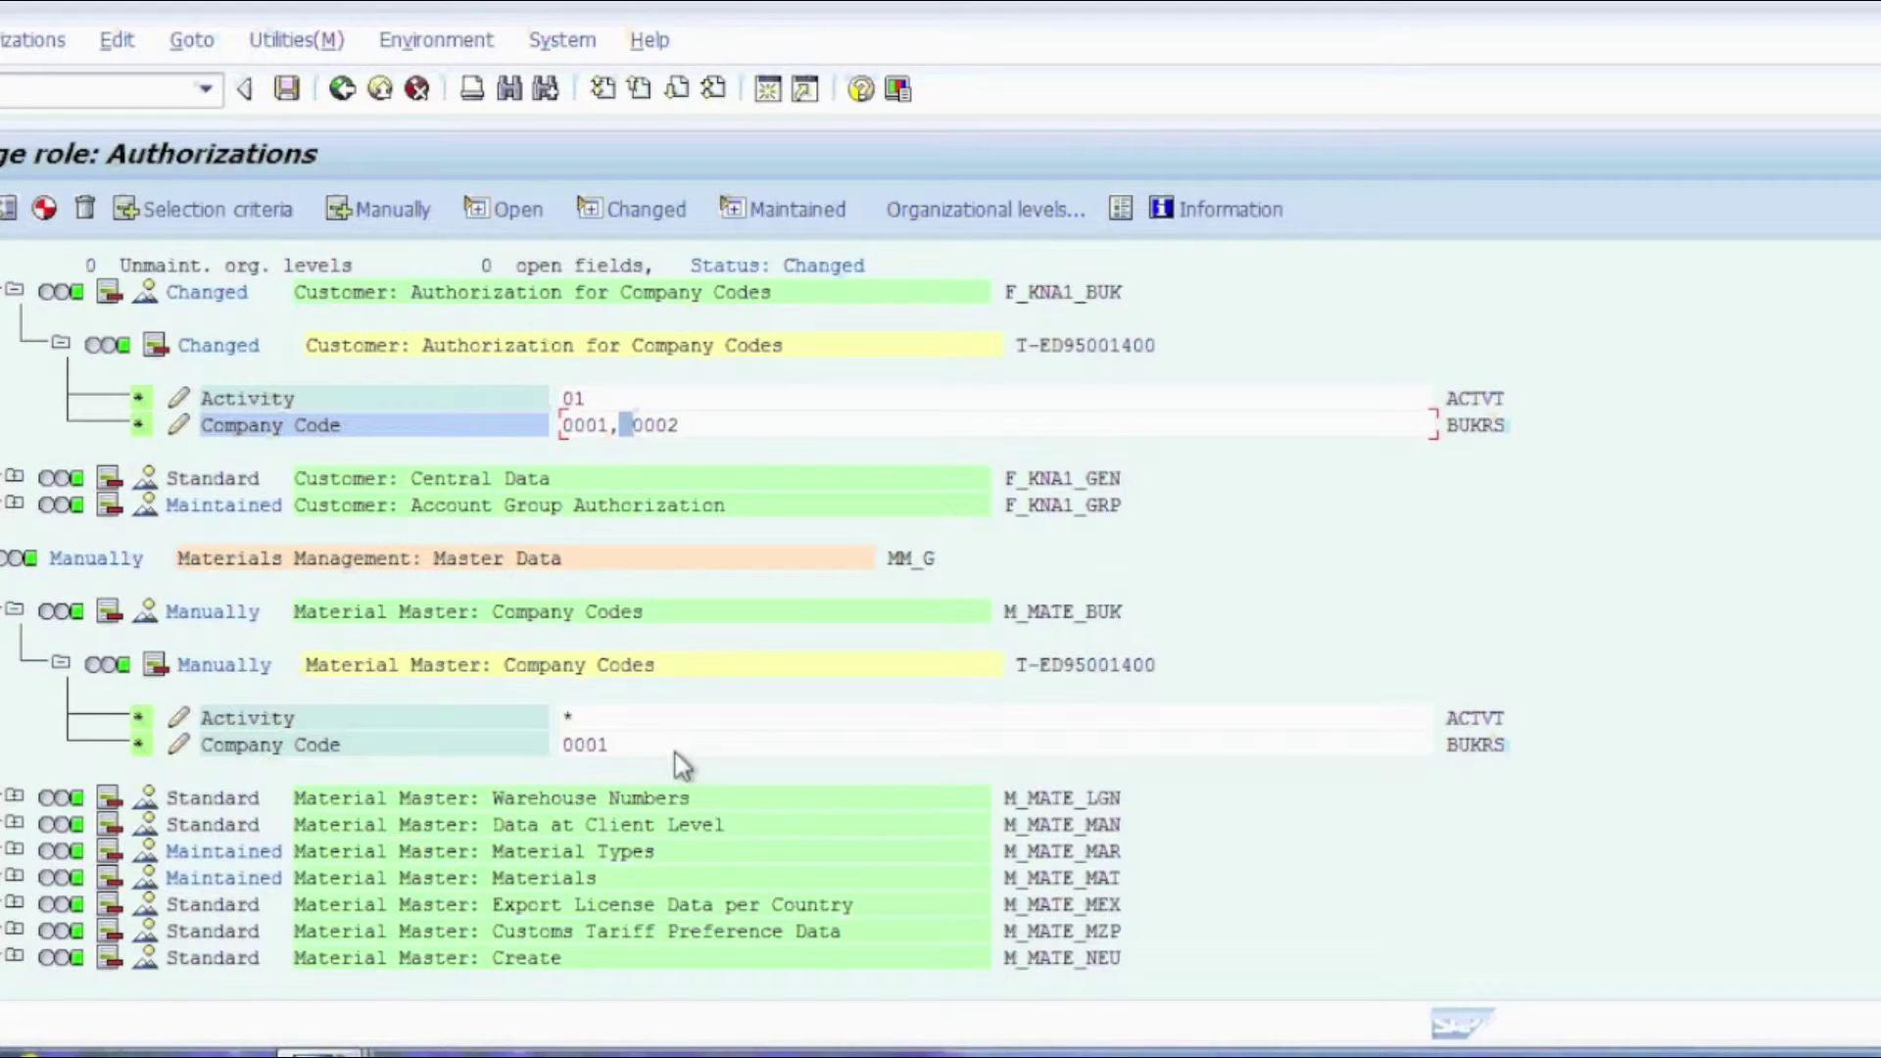
Step: Add company code 0002 to the role's organizational levels and save
left_click(962, 210)
left_click(859, 297)
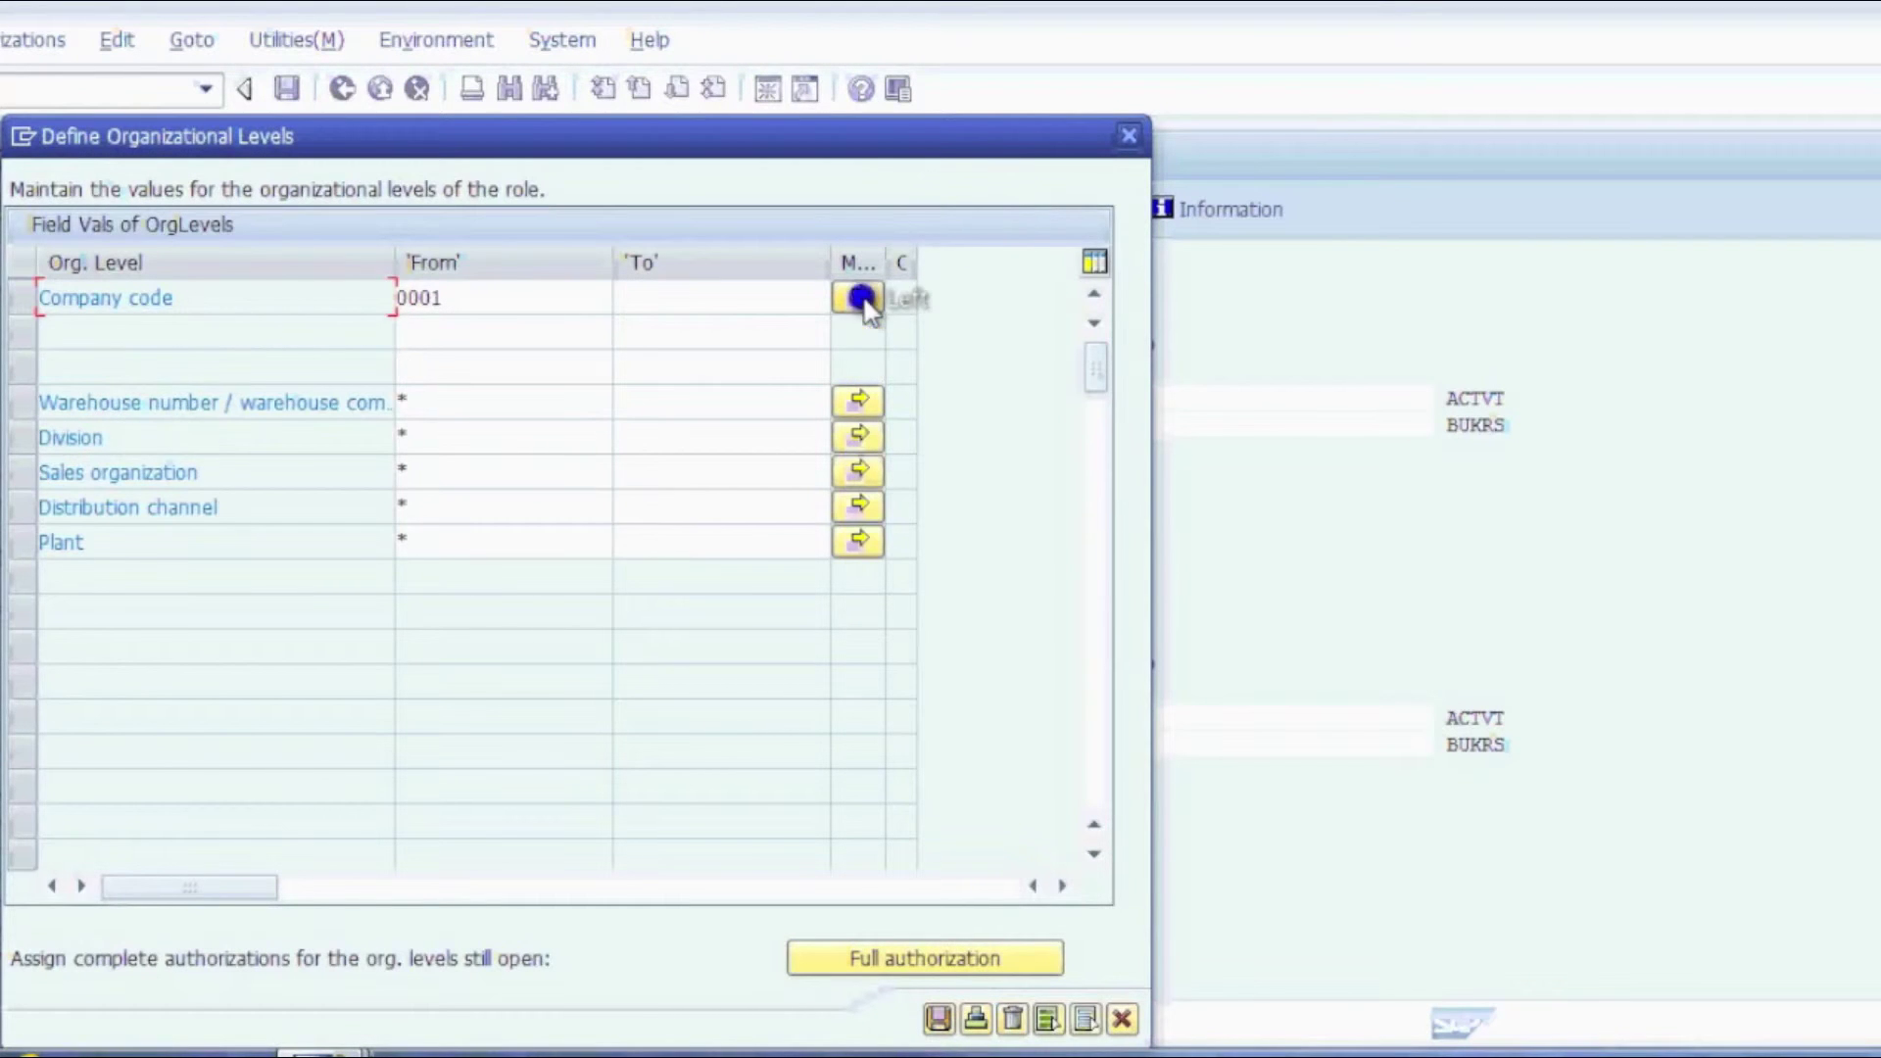
left_click(462, 330)
type("0002")
key("Return")
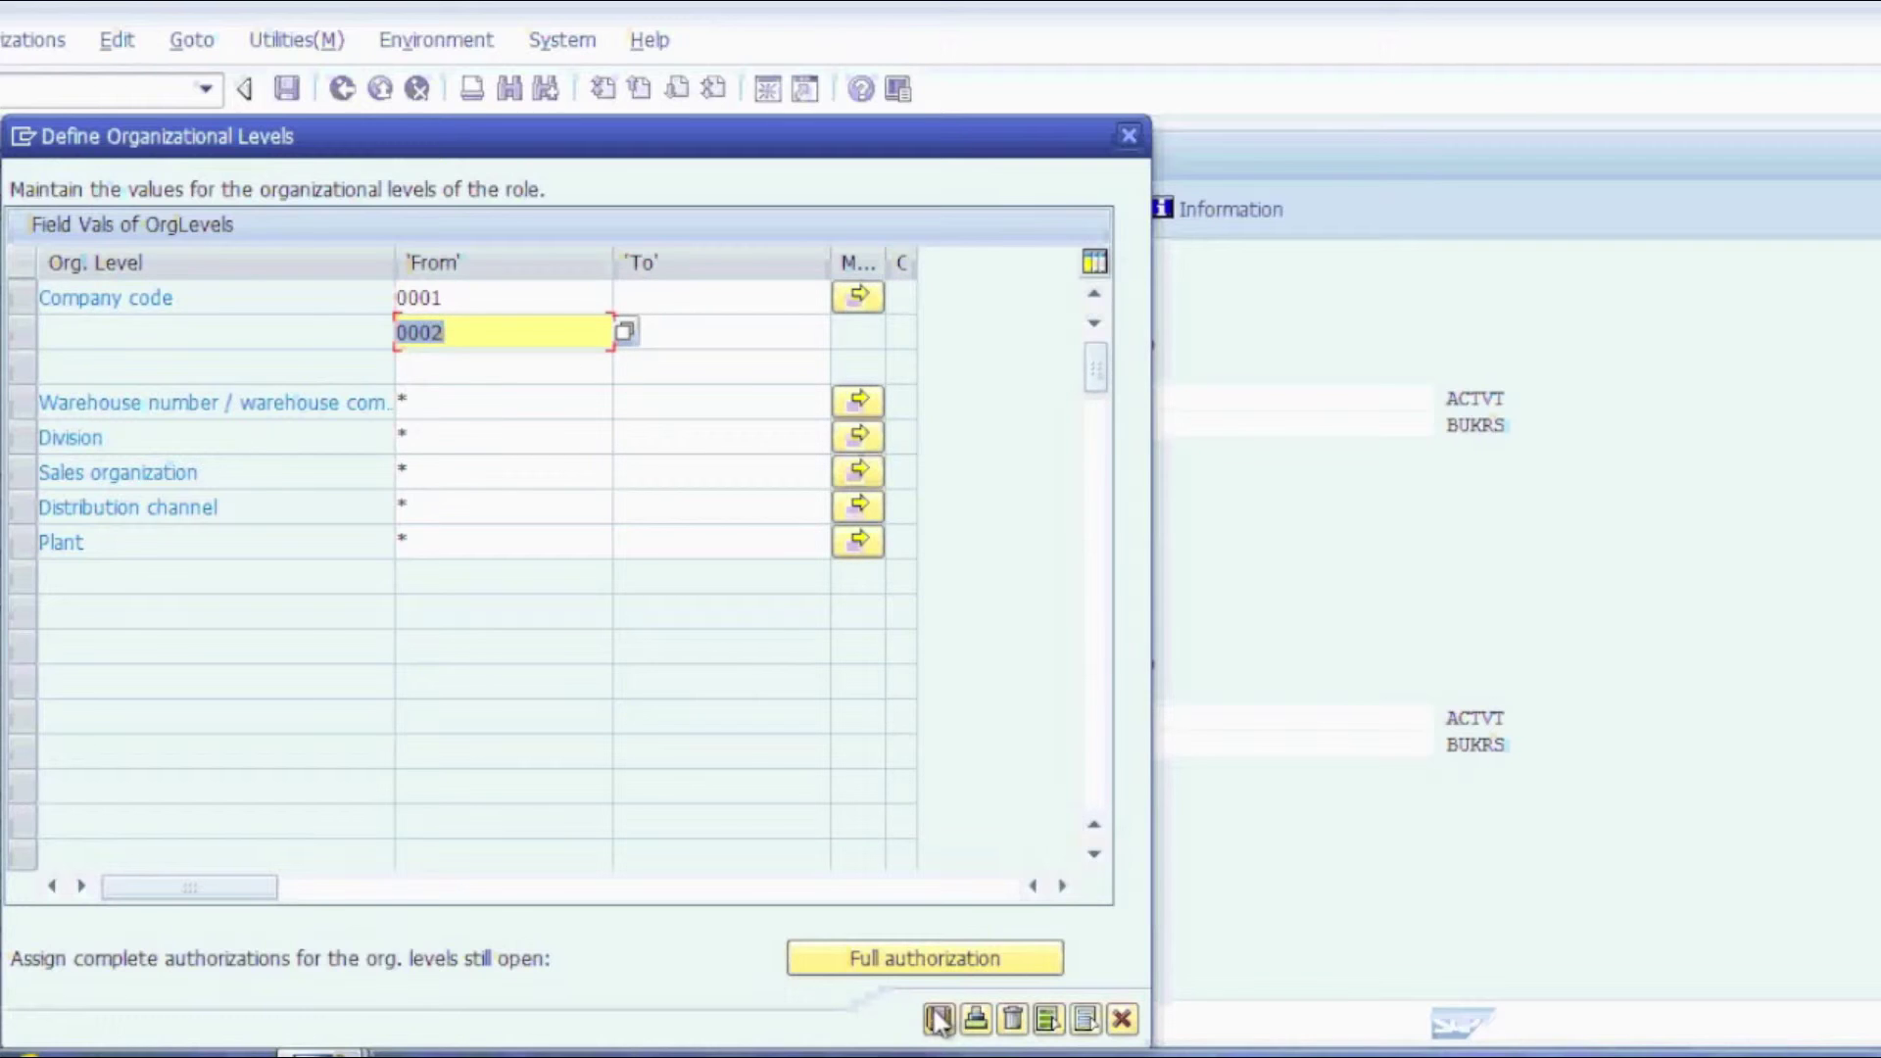
left_click(937, 1020)
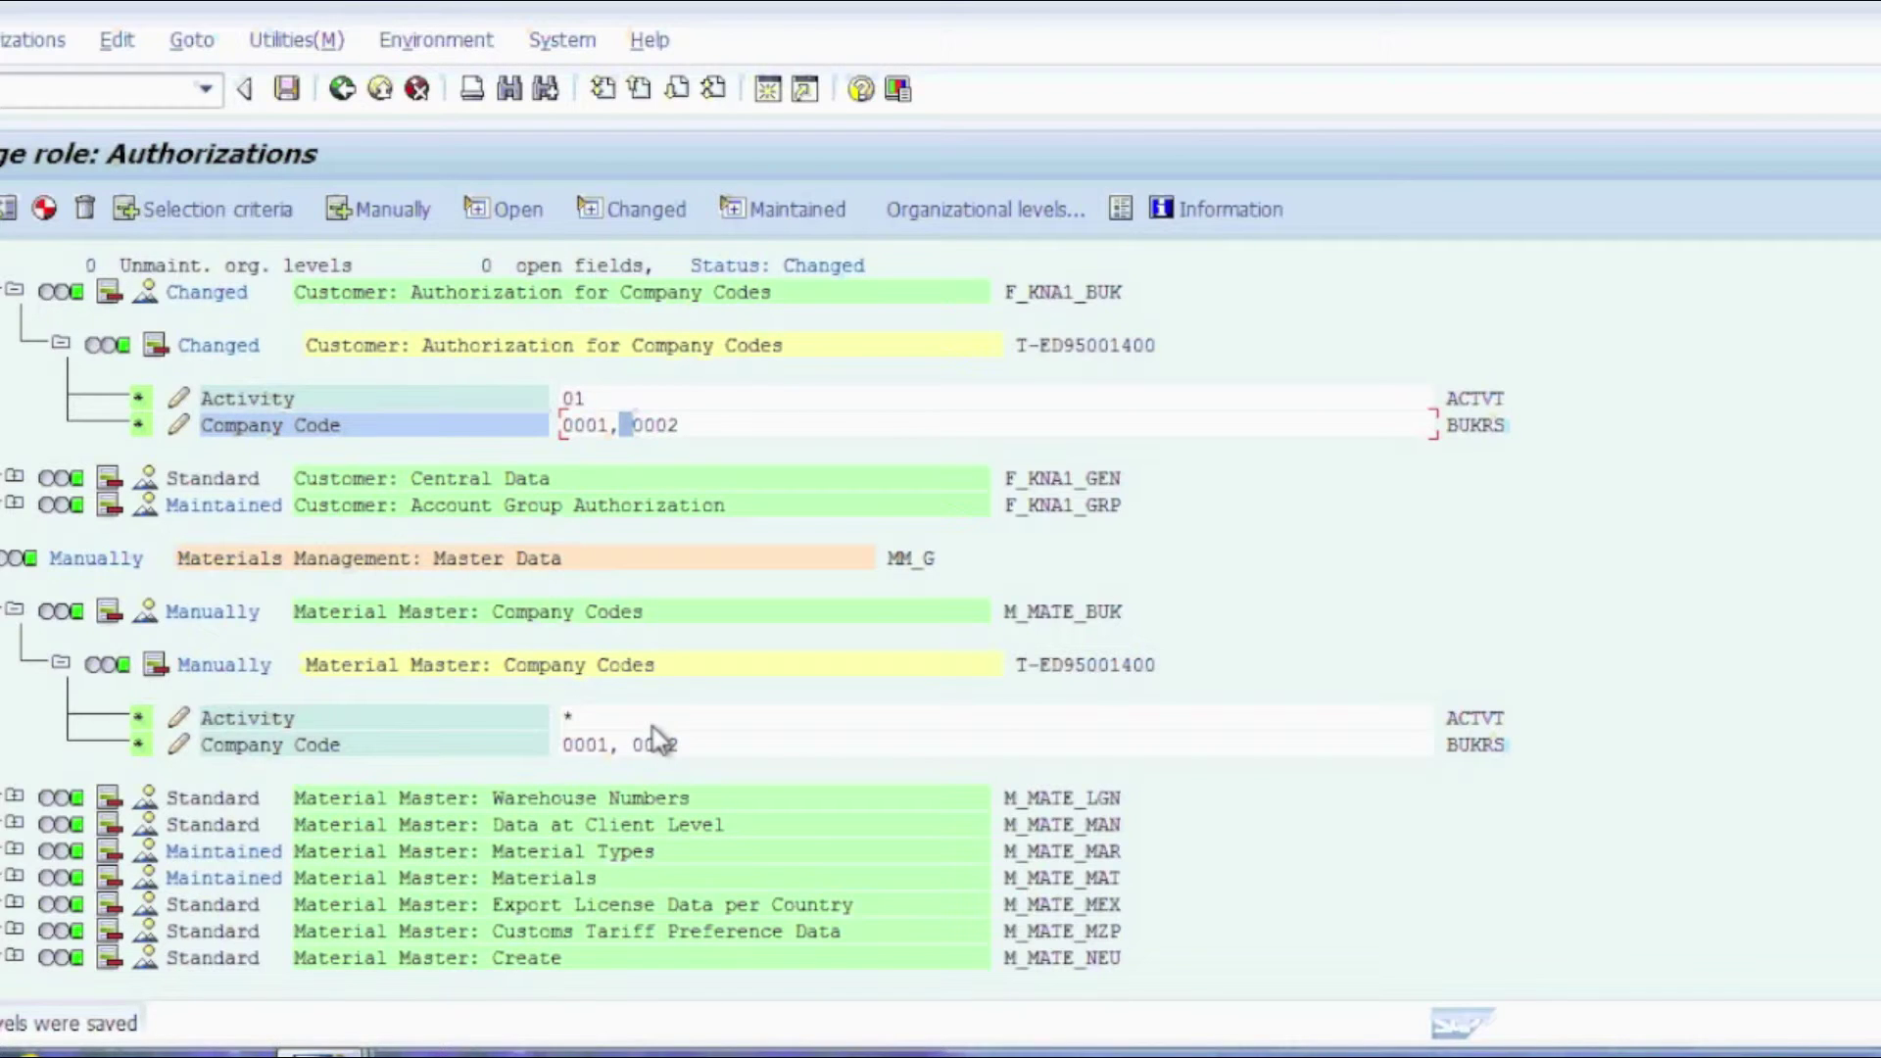
Step: Add company code 0003 to the organizational levels and save again
left_click(962, 224)
left_click(831, 295)
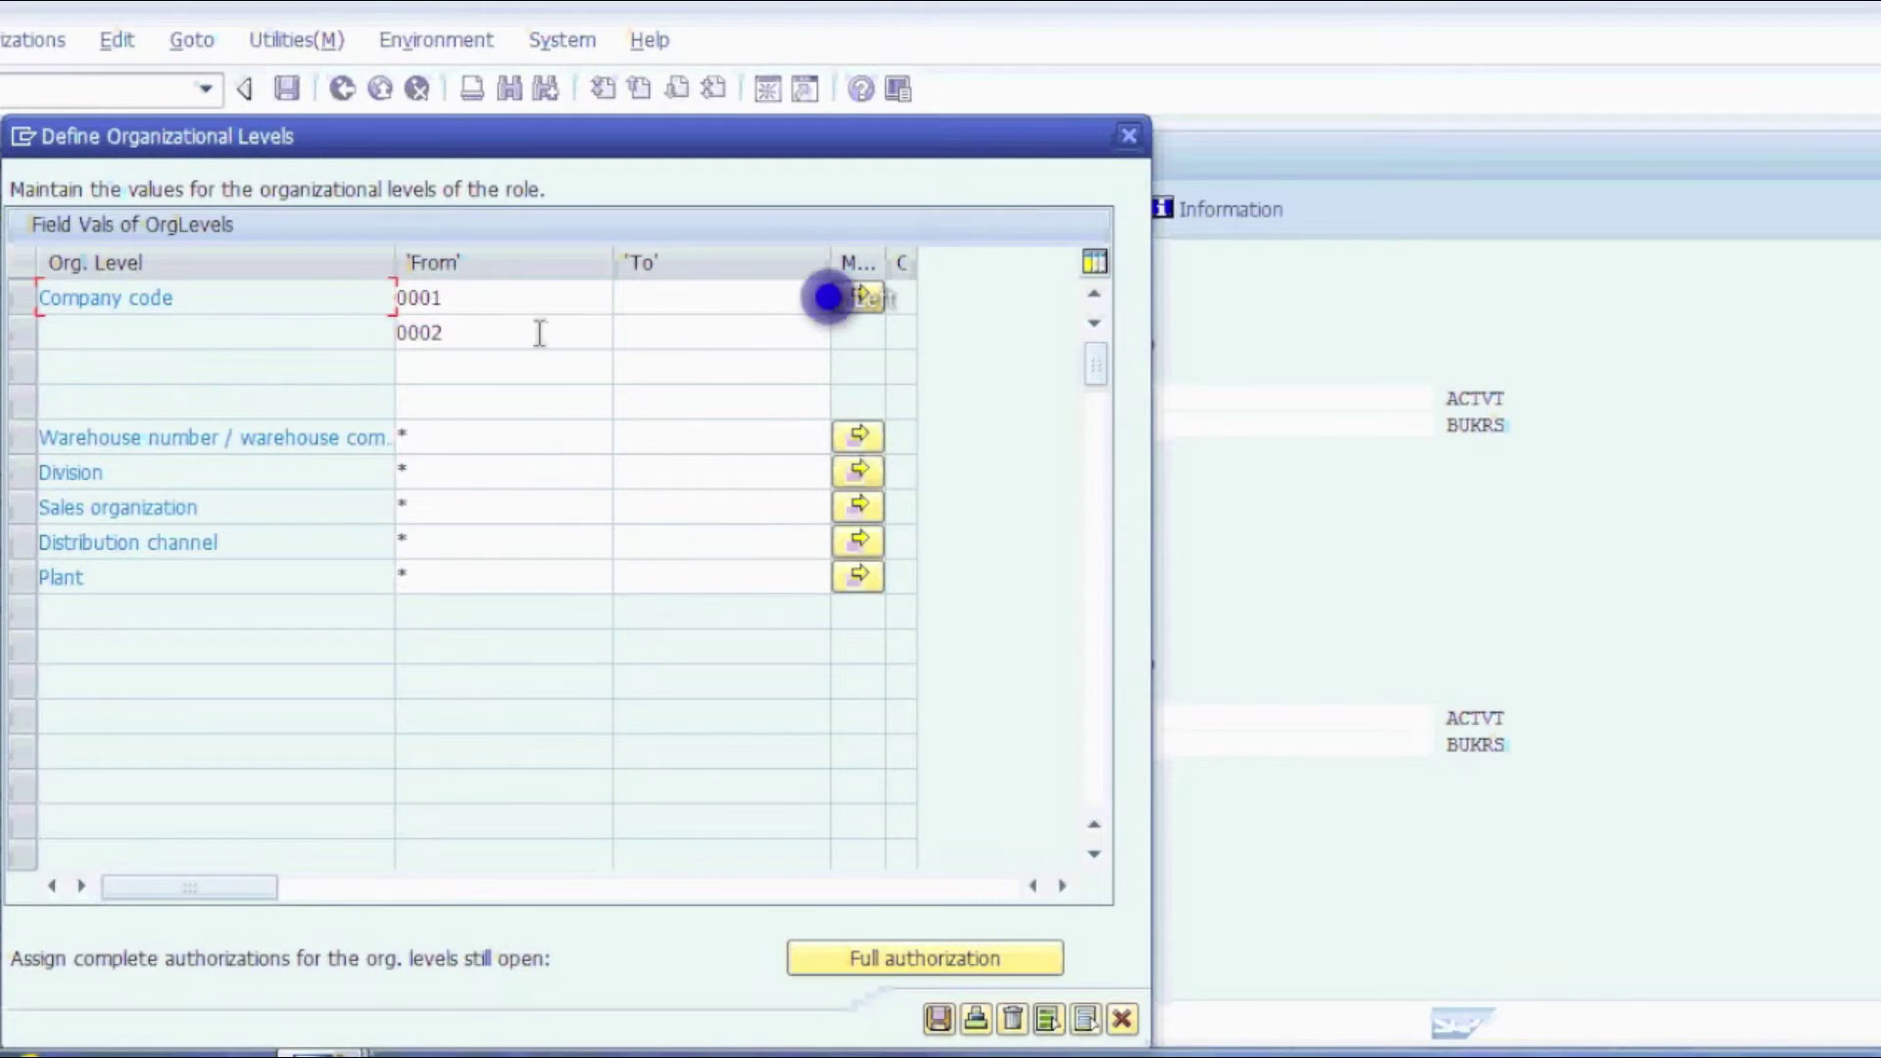
left_click(504, 365)
type("0003")
key("Return")
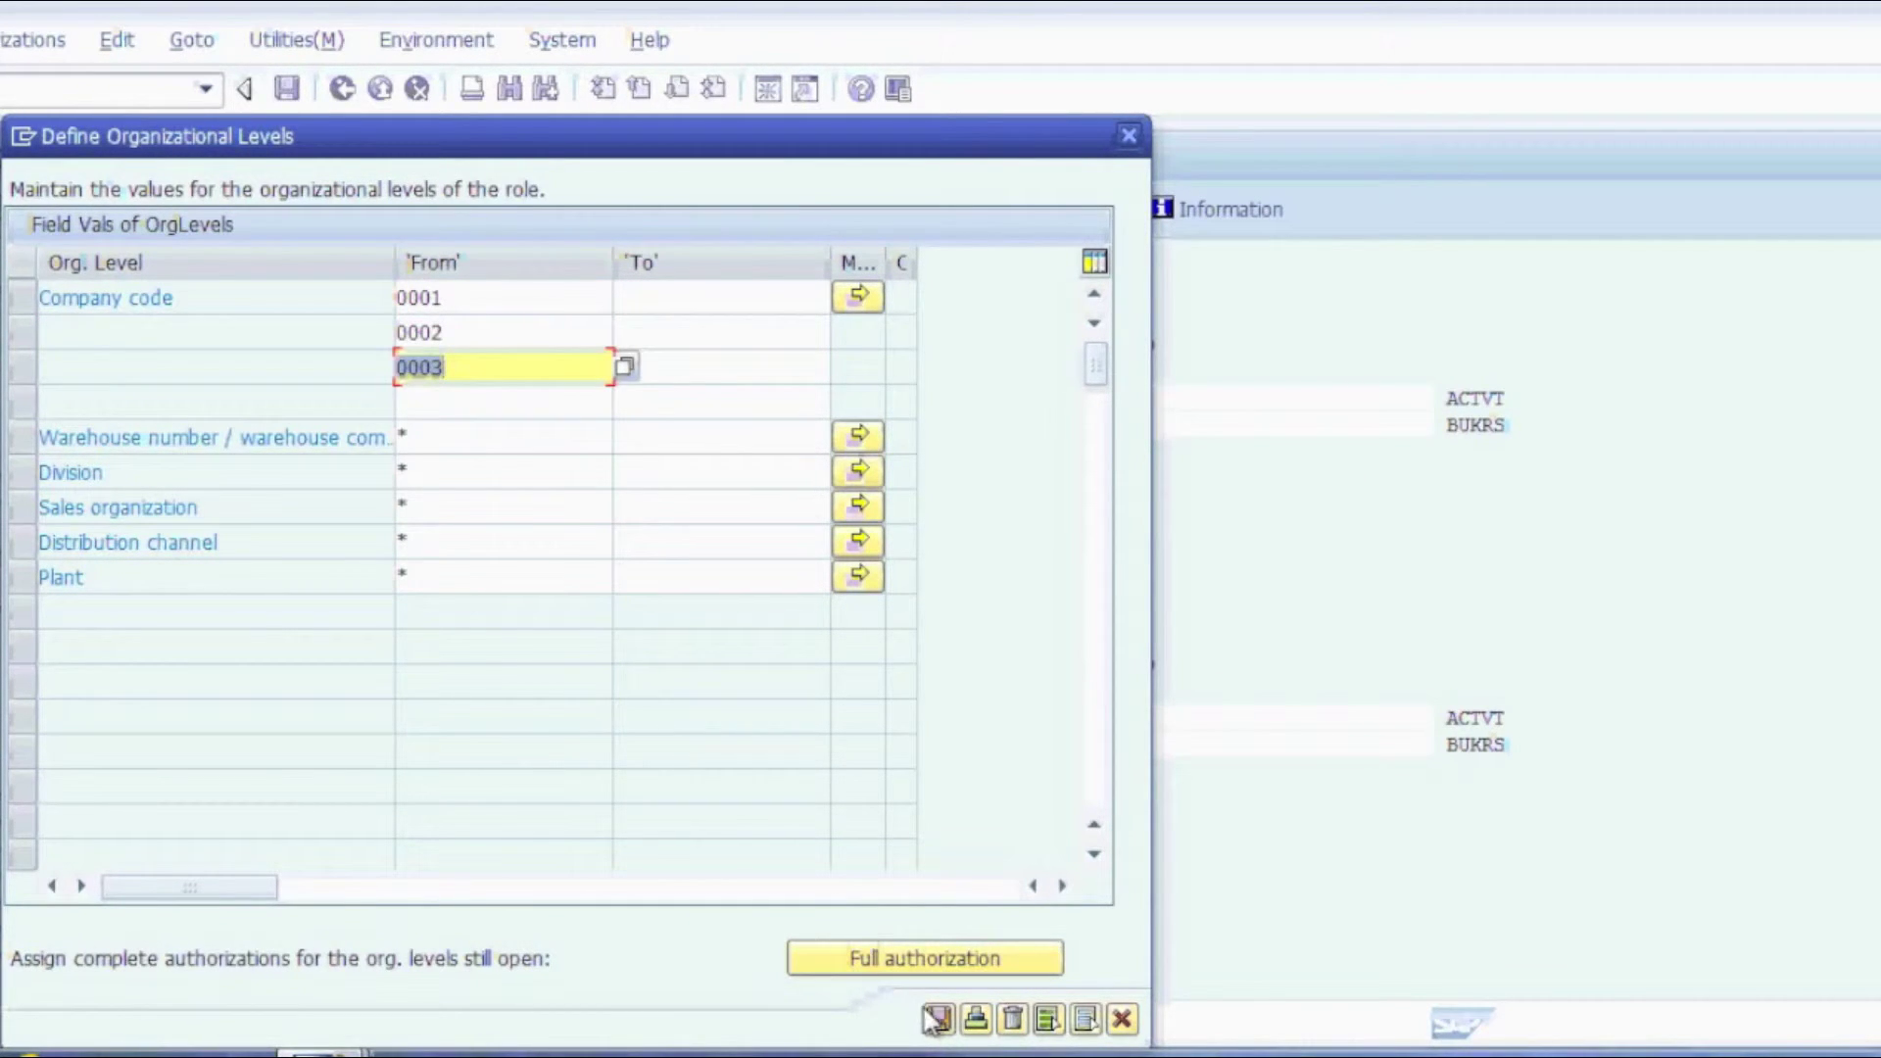
left_click(936, 1018)
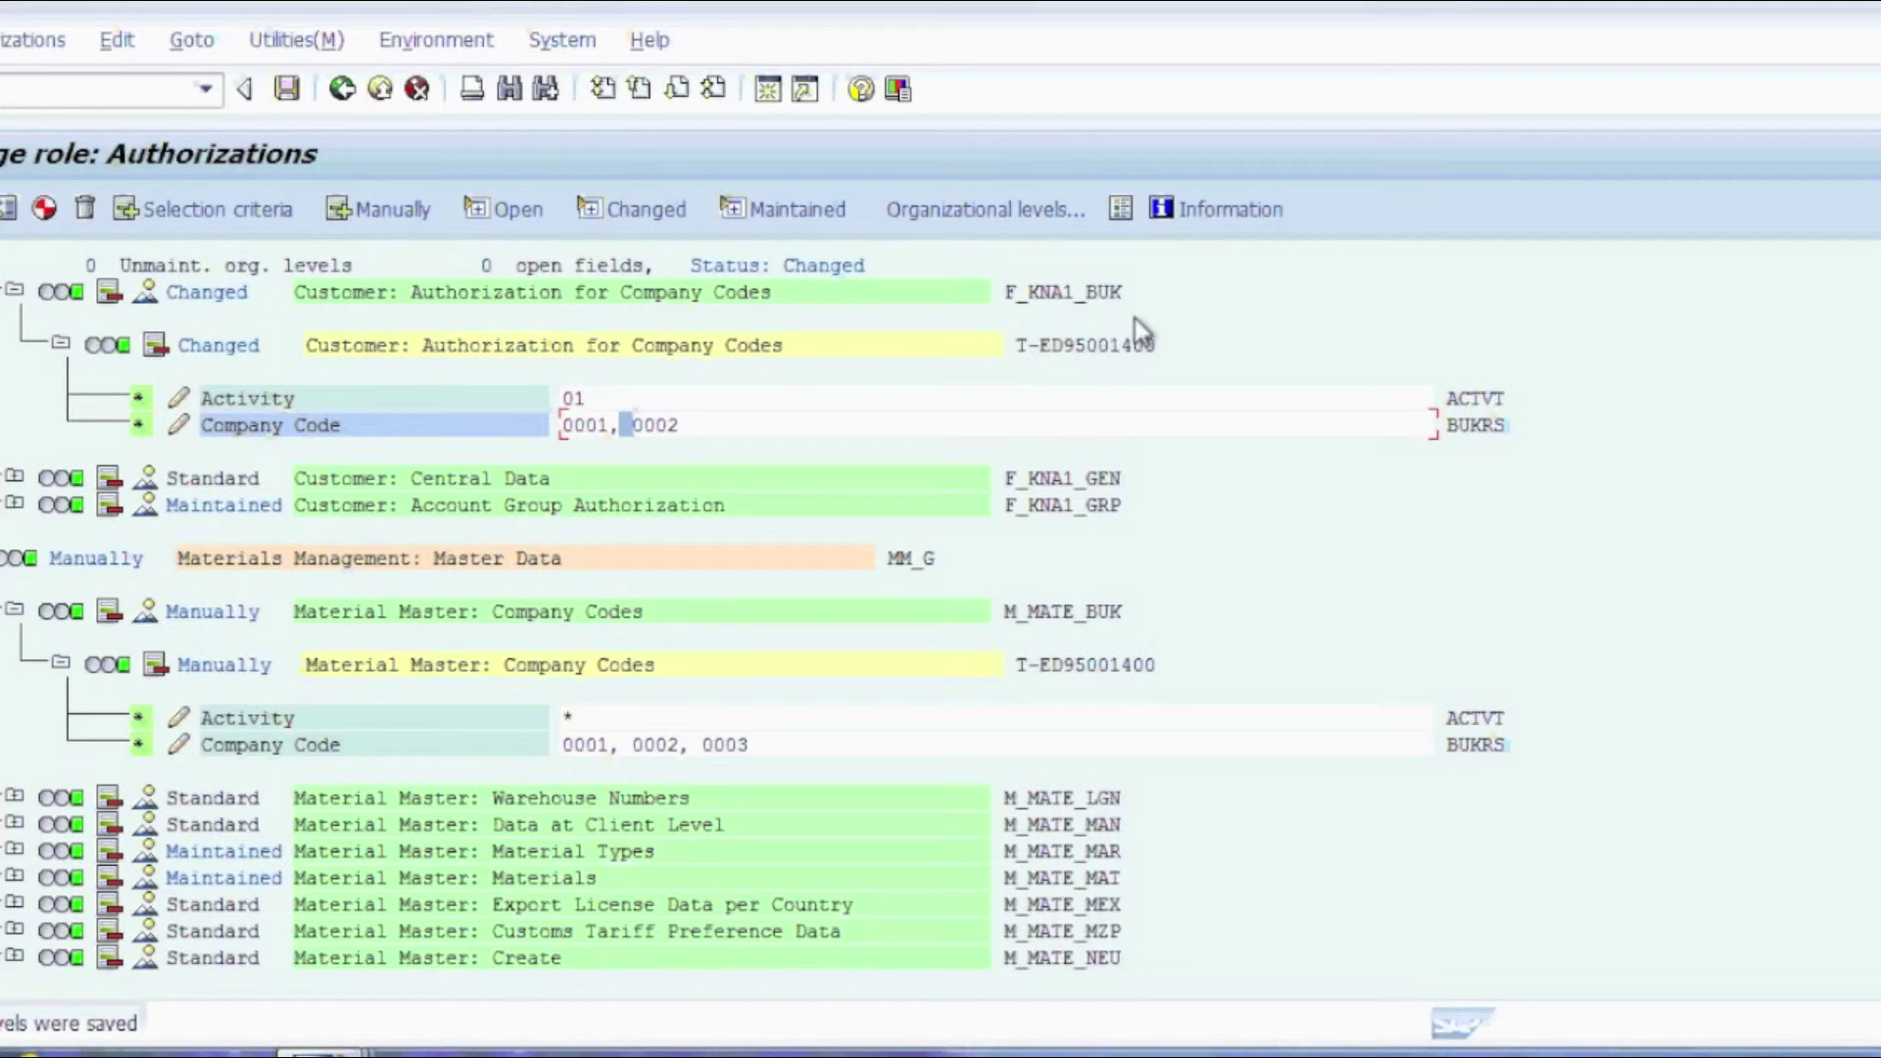
Step: Deactivate and delete the old F_KNA1_BUK authorization
left_click(157, 345)
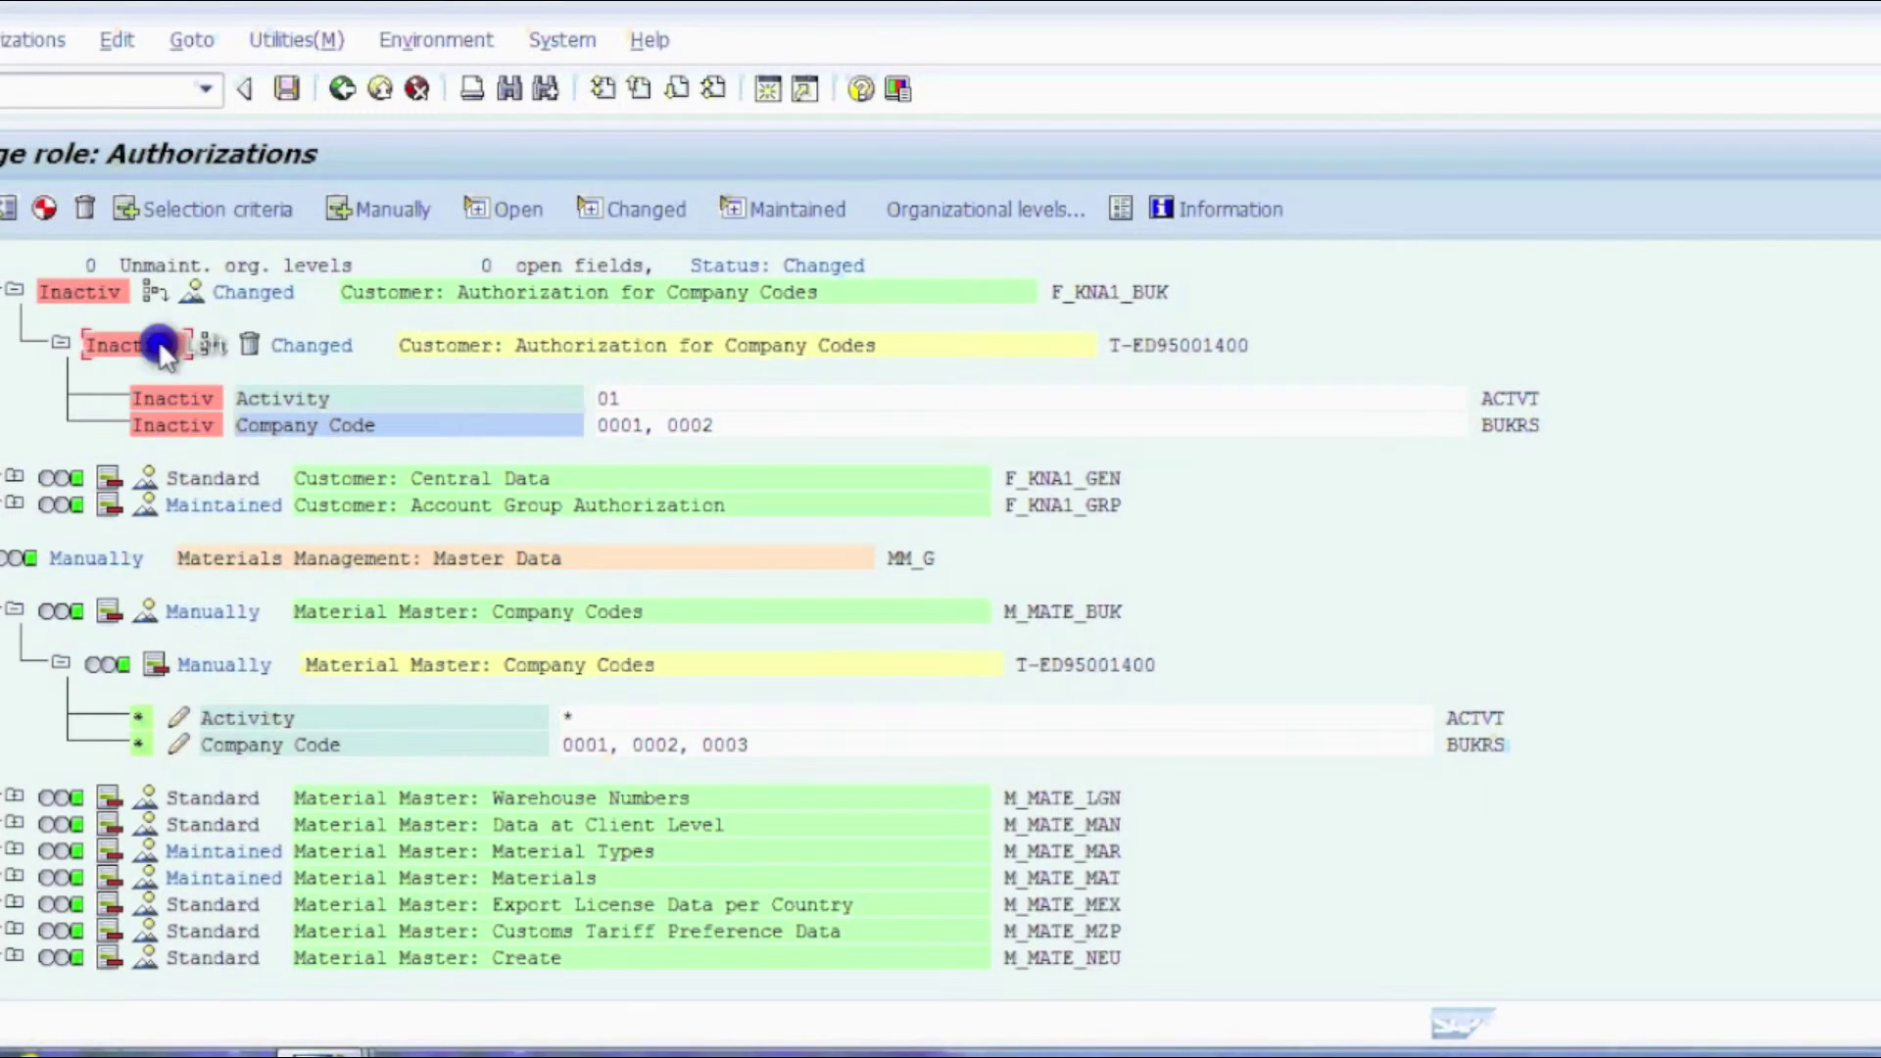
left_click(248, 353)
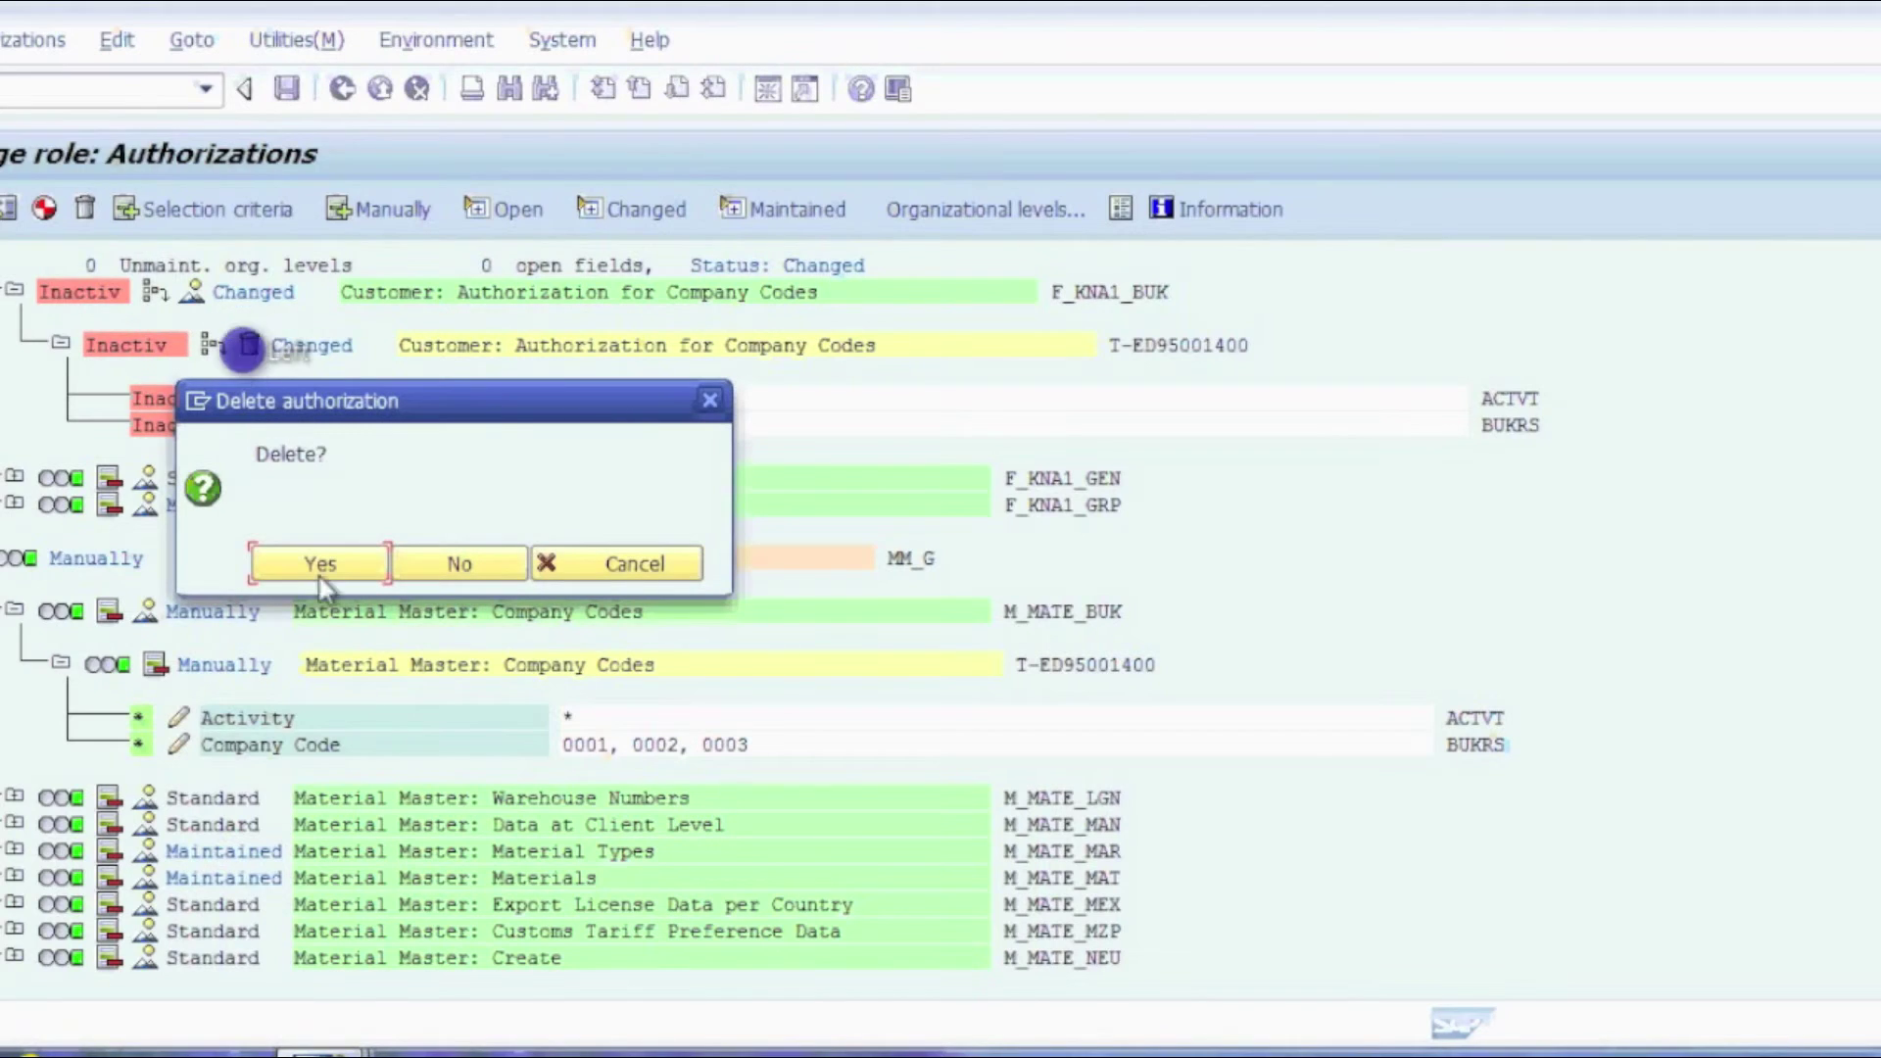
left_click(340, 564)
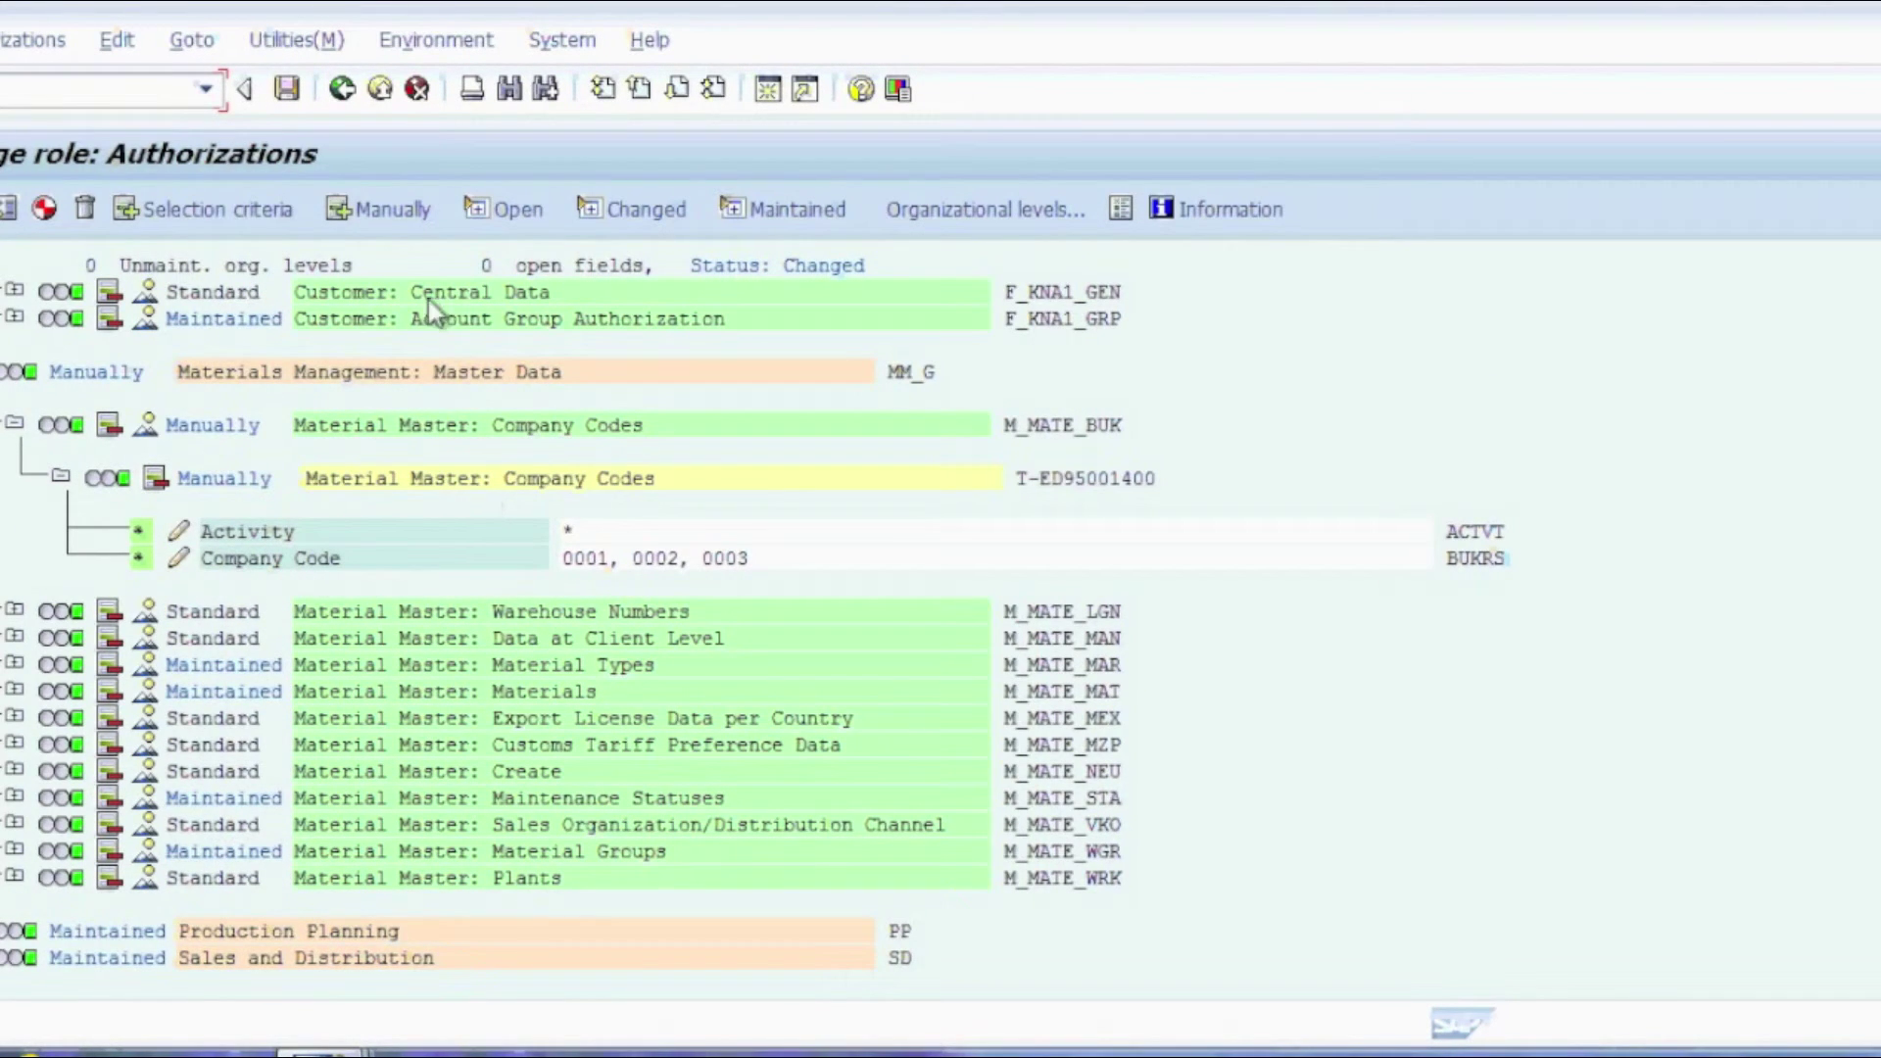
Step: Manually insert the F_KNA1_BUK authorization object into the role
left_click(378, 212)
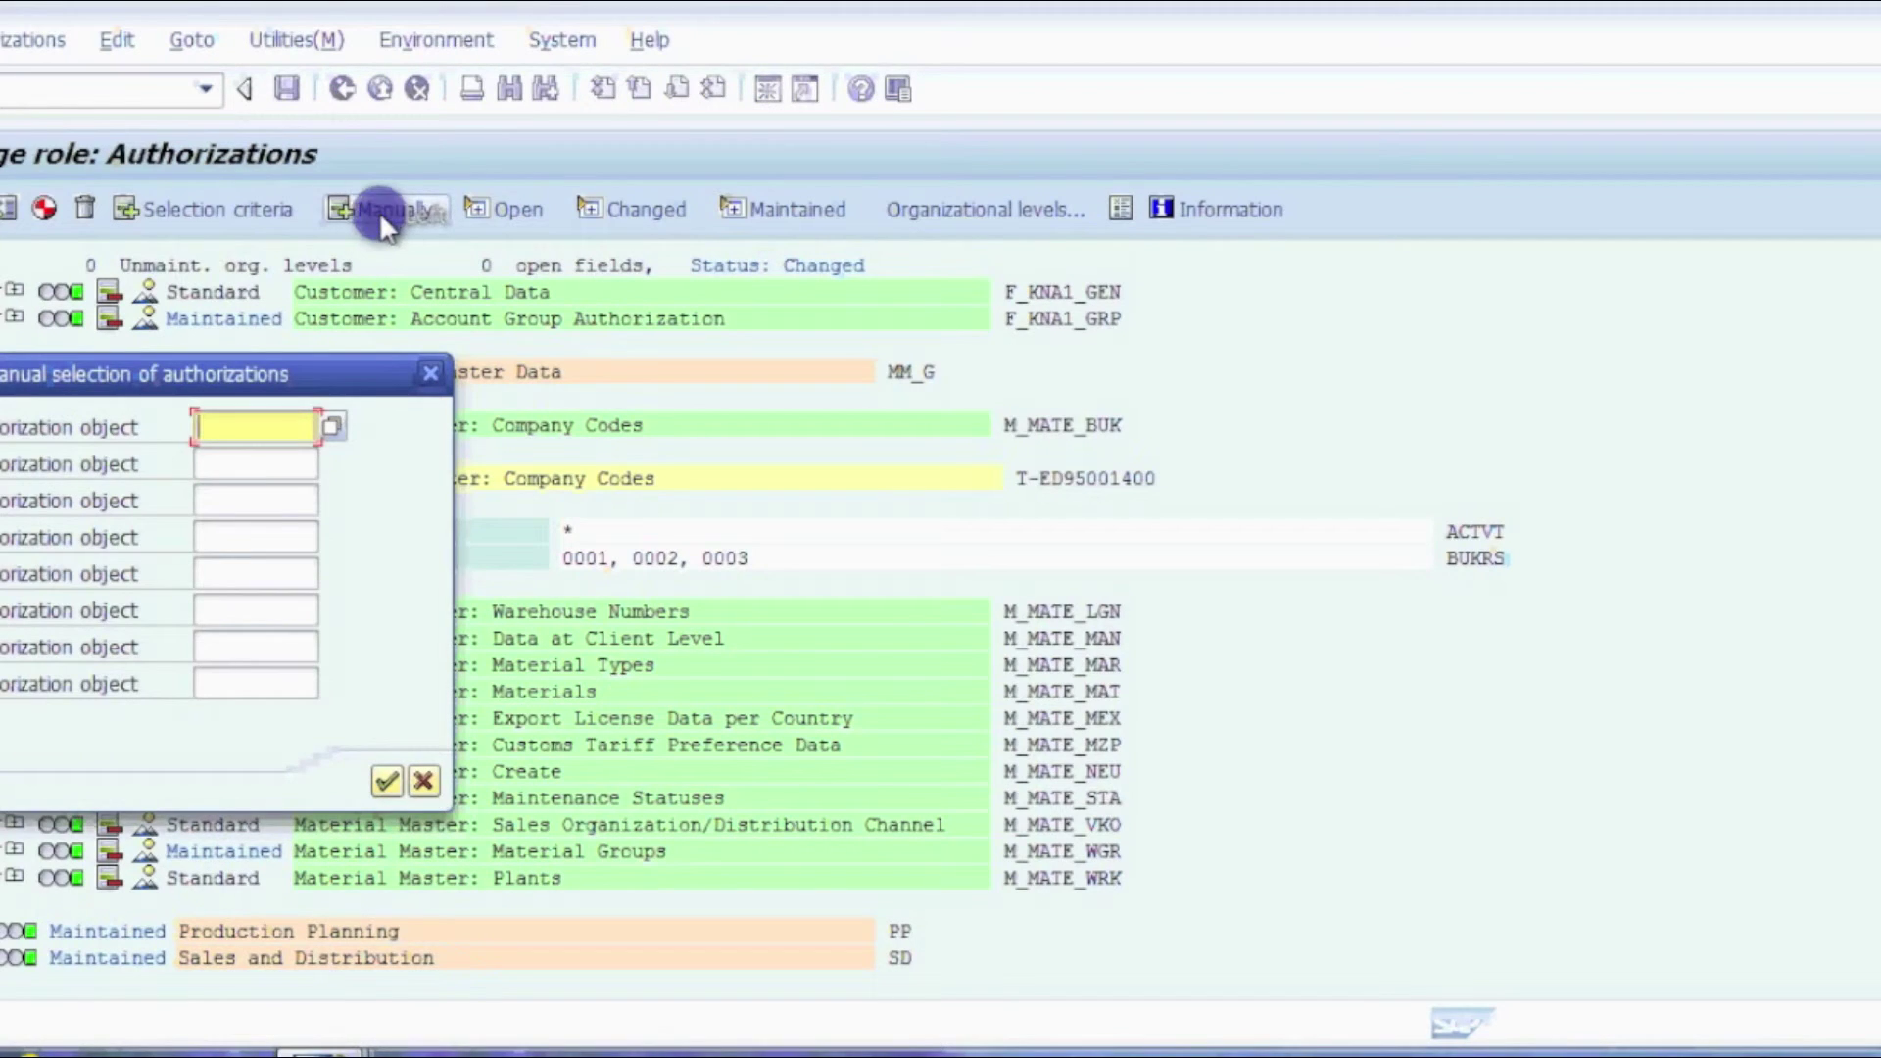
type("f")
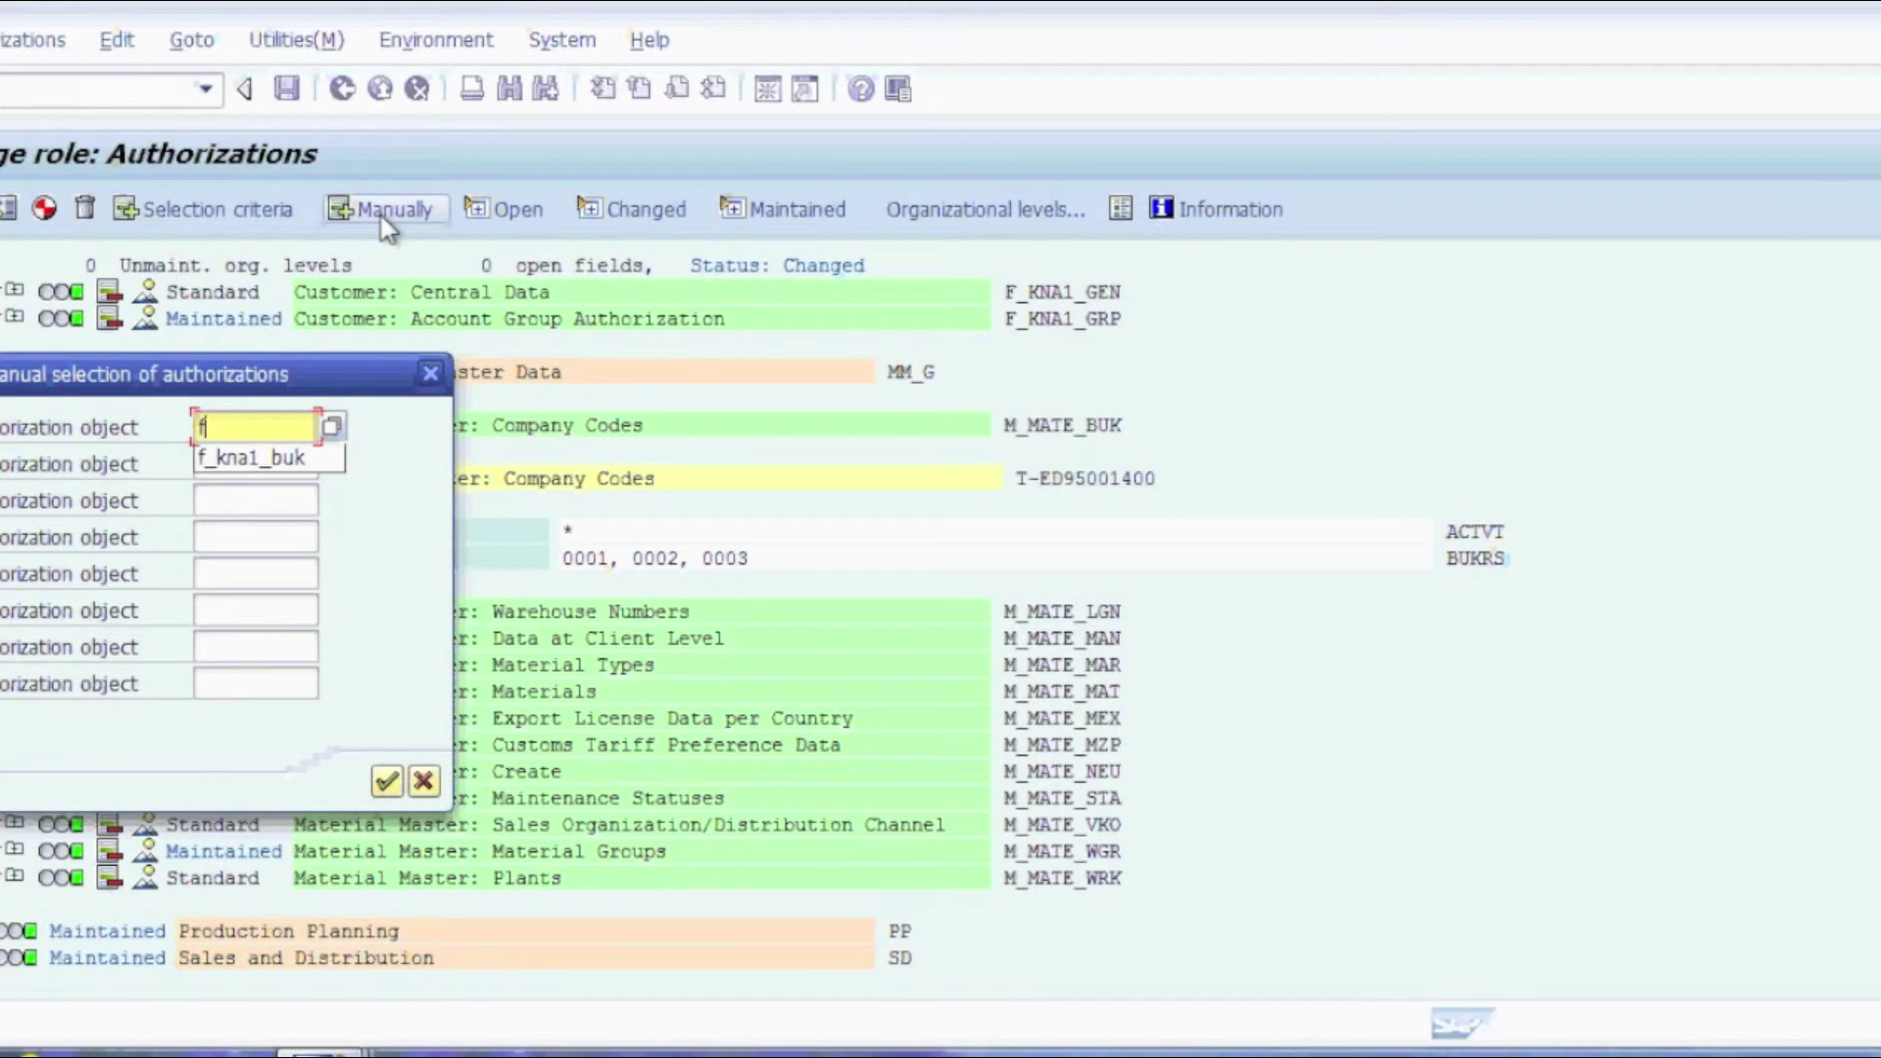
key("Down")
key("Return")
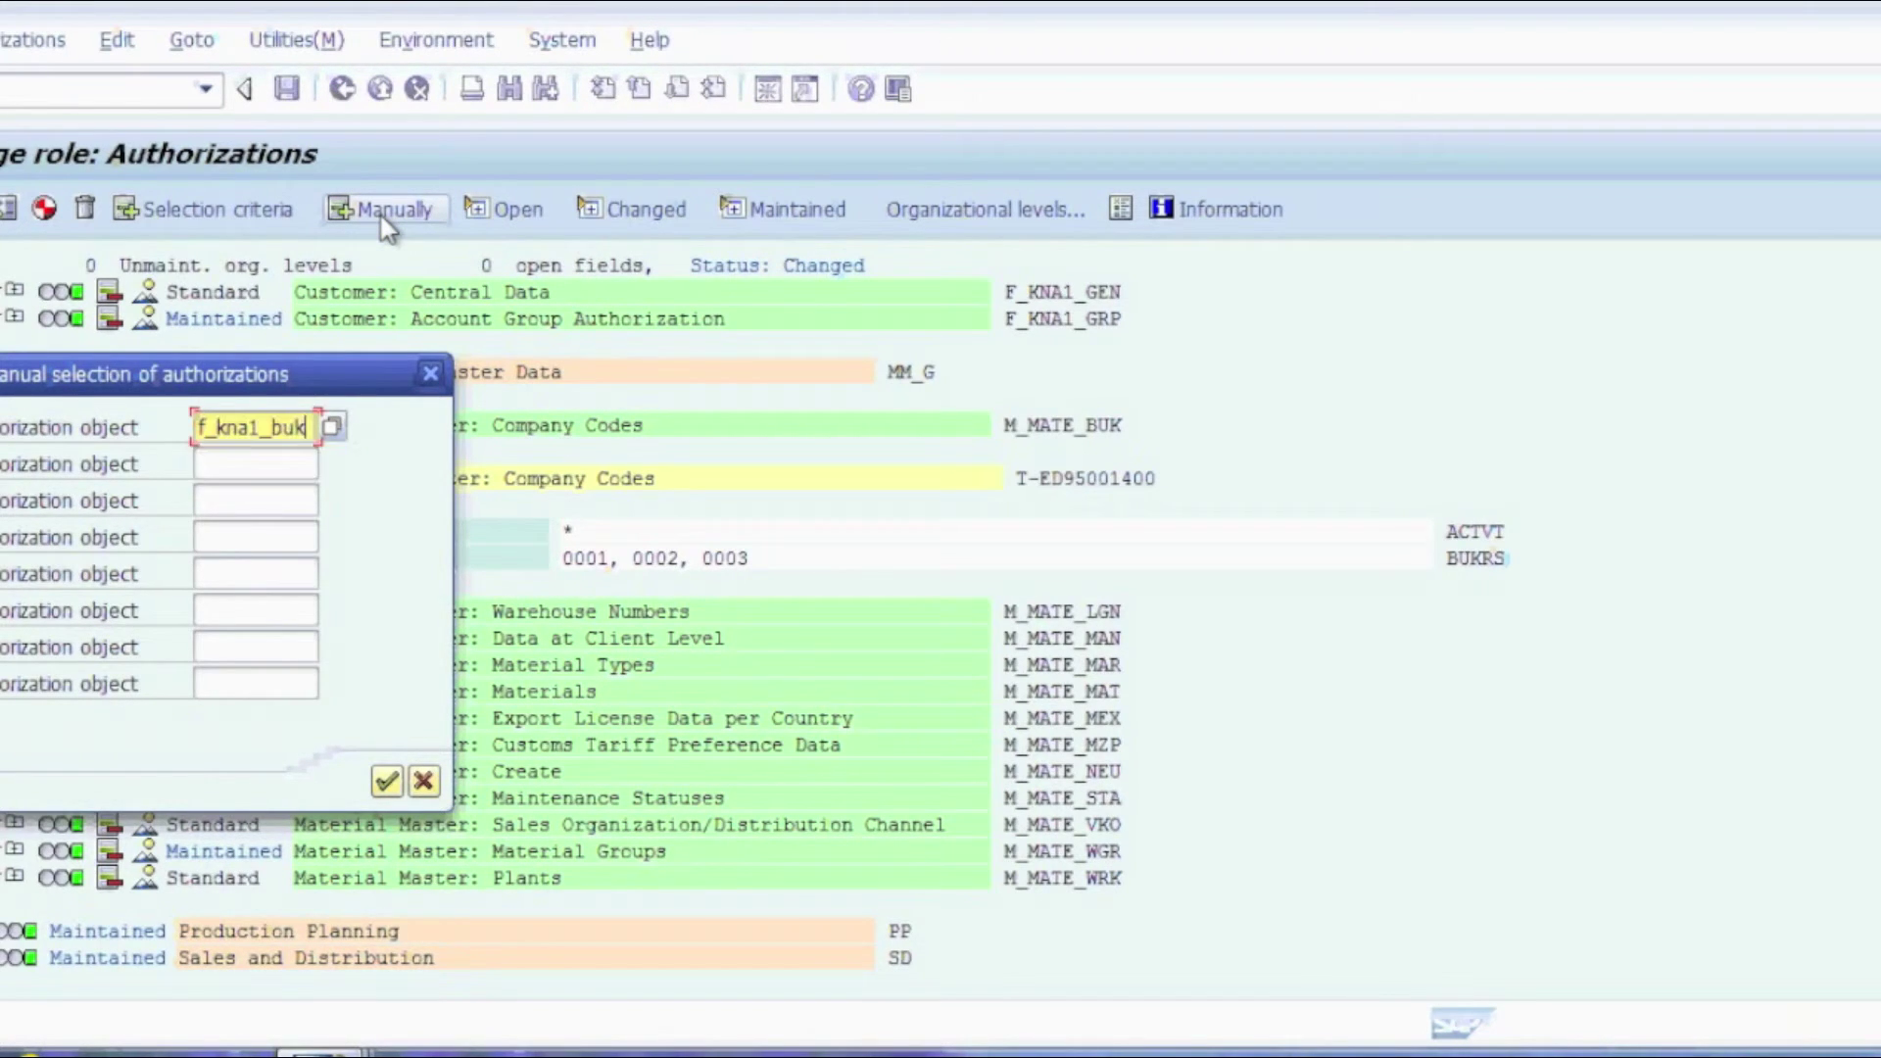
left_click(387, 780)
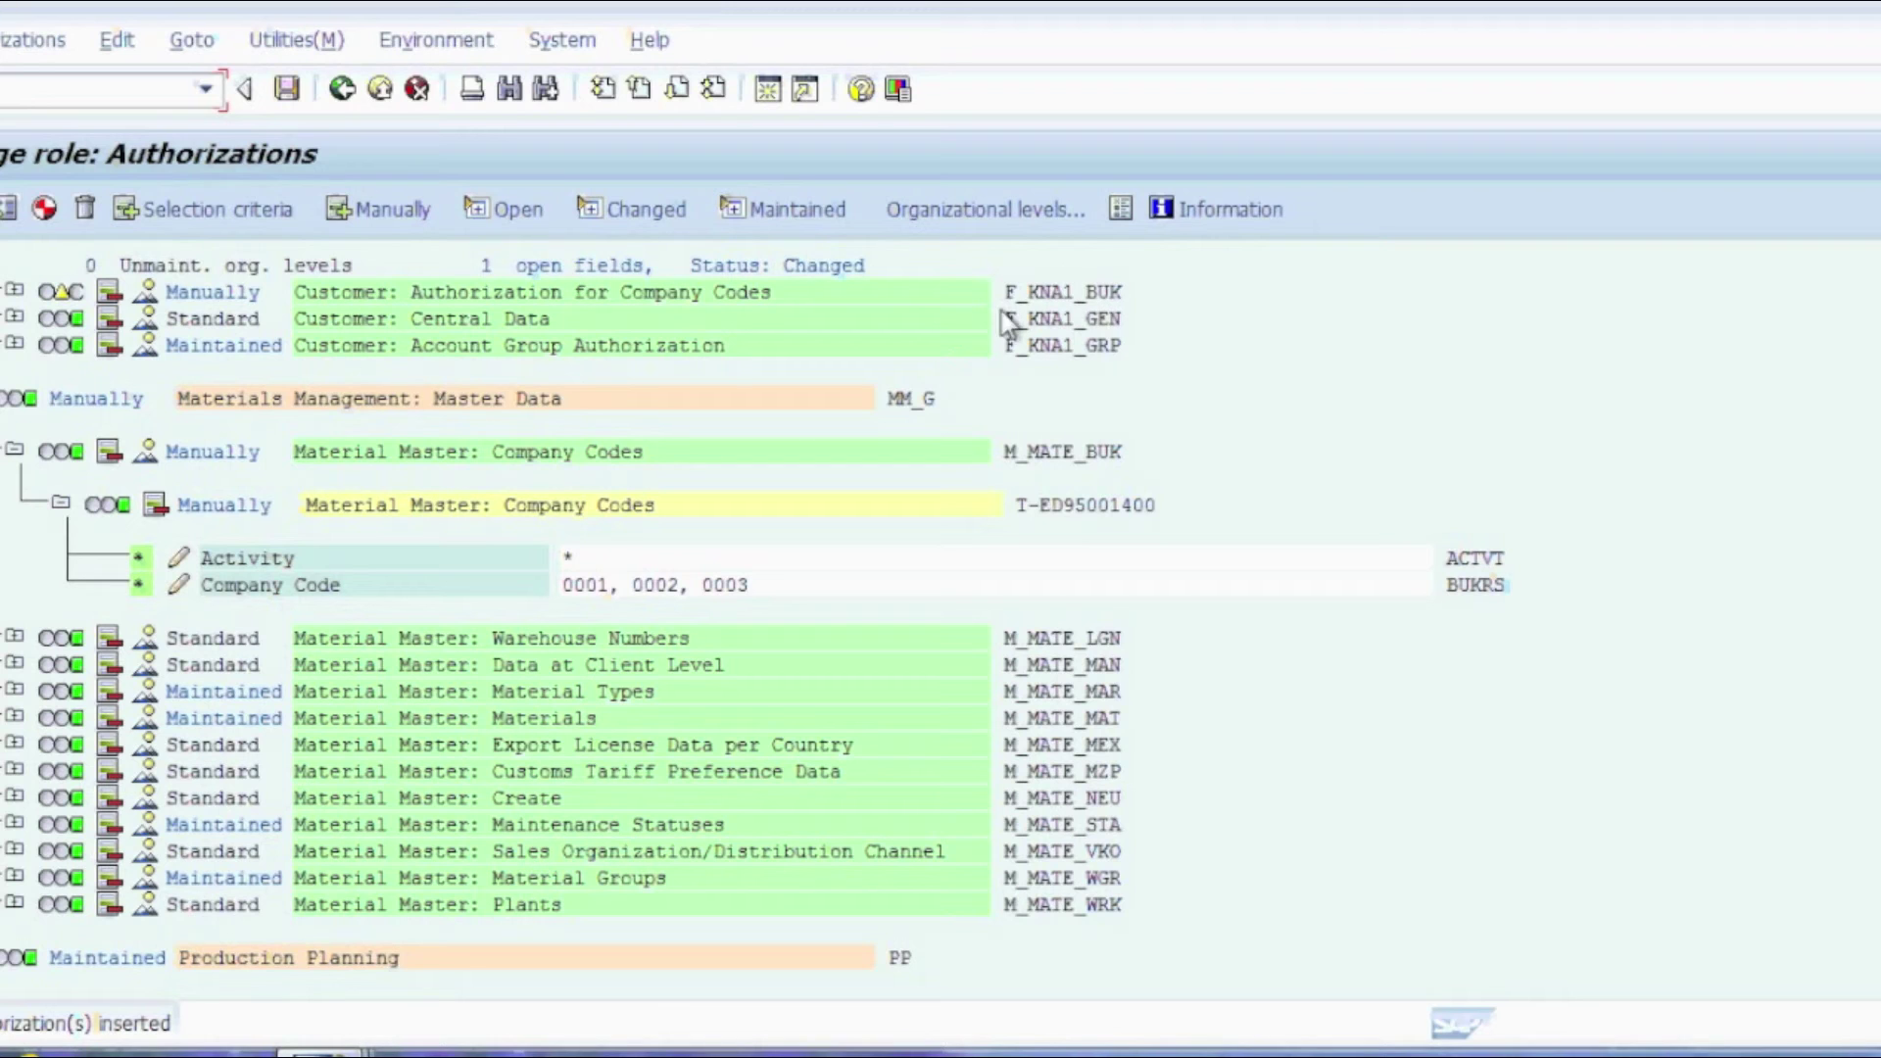
Step: Add company code NEW to the role's organizational levels so both authorizations follow it
left_click(14, 292)
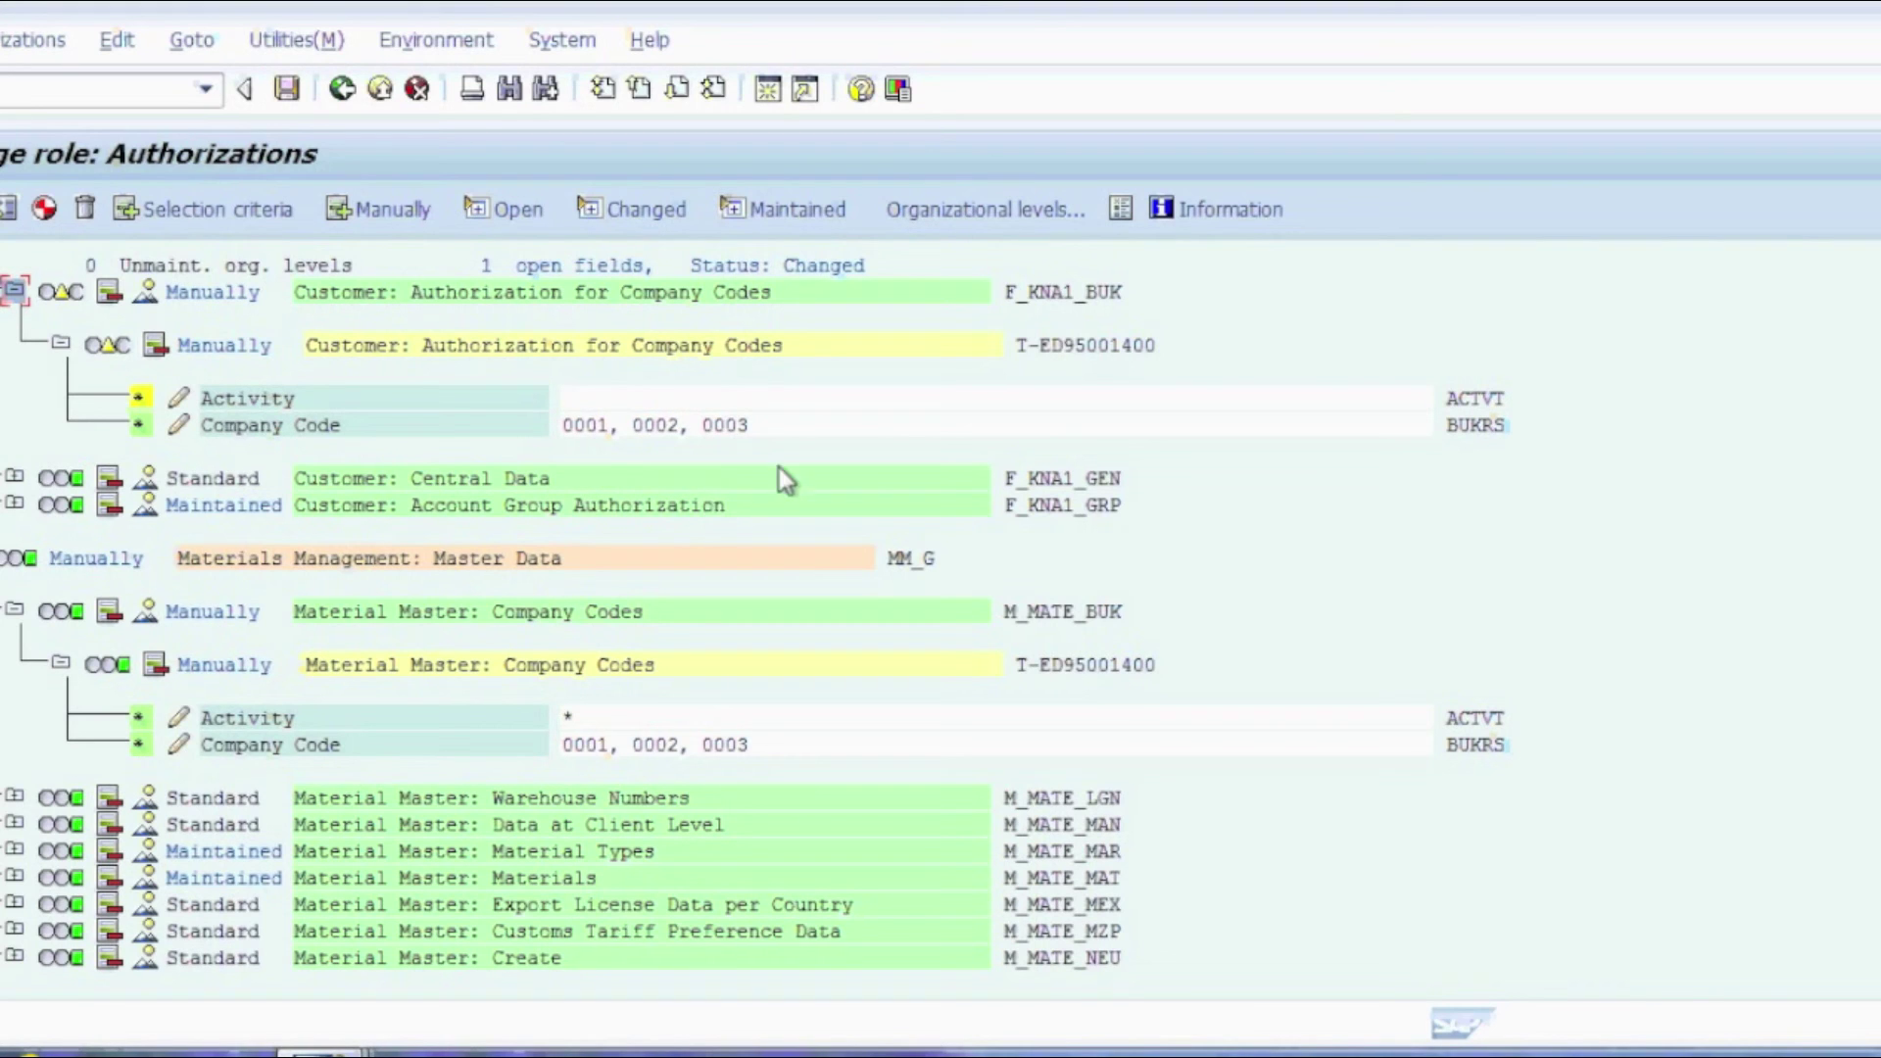
left_click(947, 212)
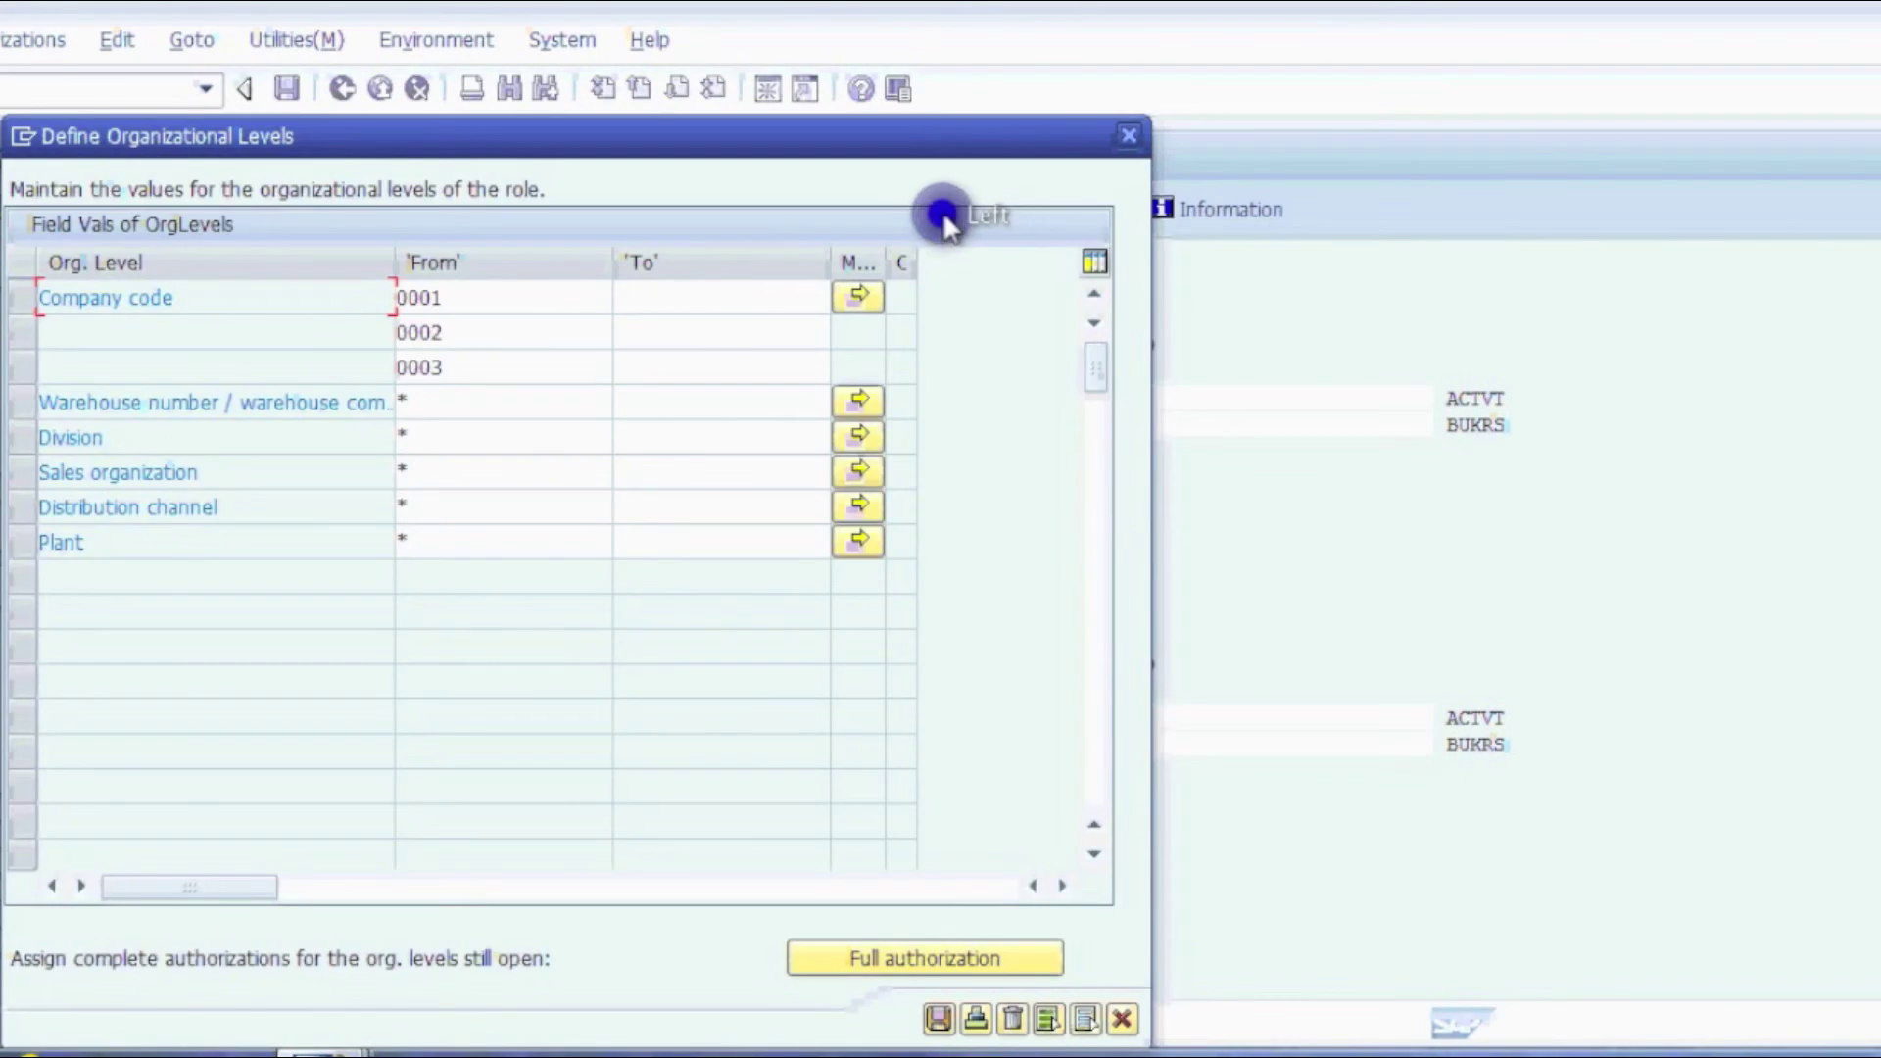
left_click(855, 292)
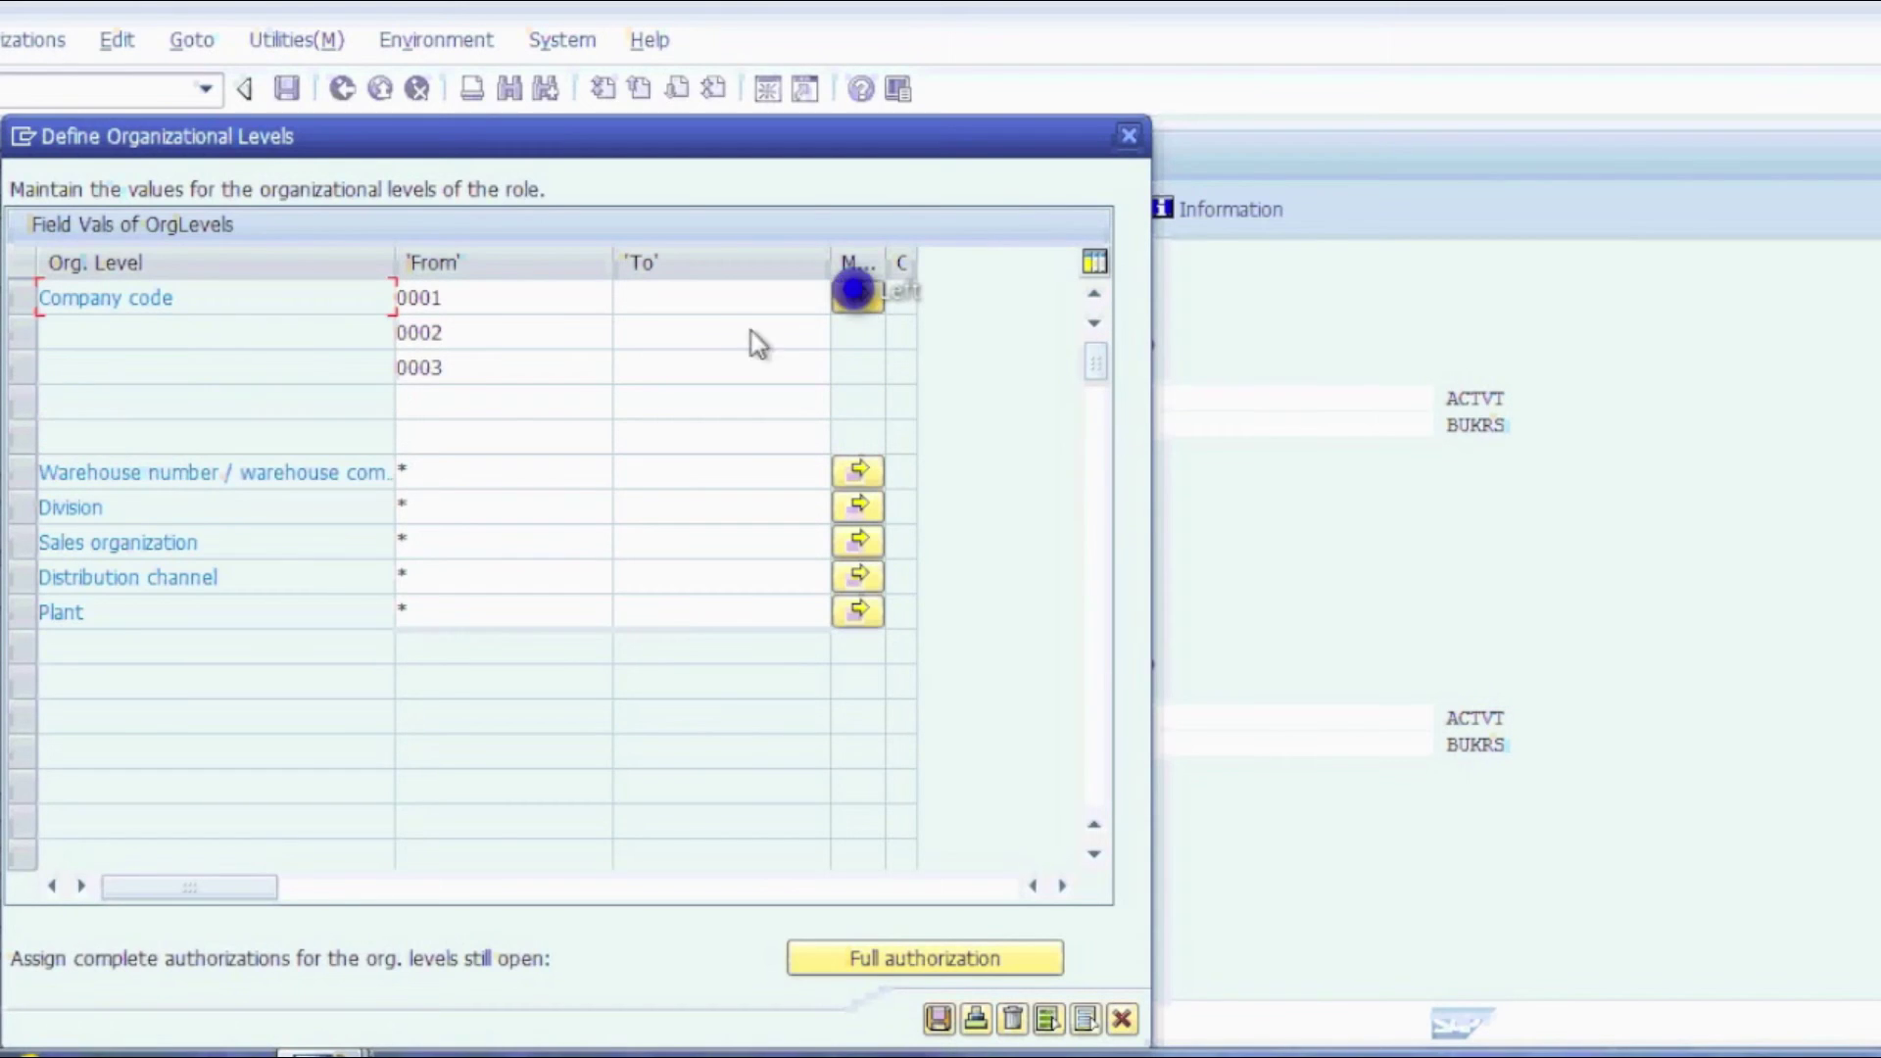
left_click(517, 391)
type("NEW")
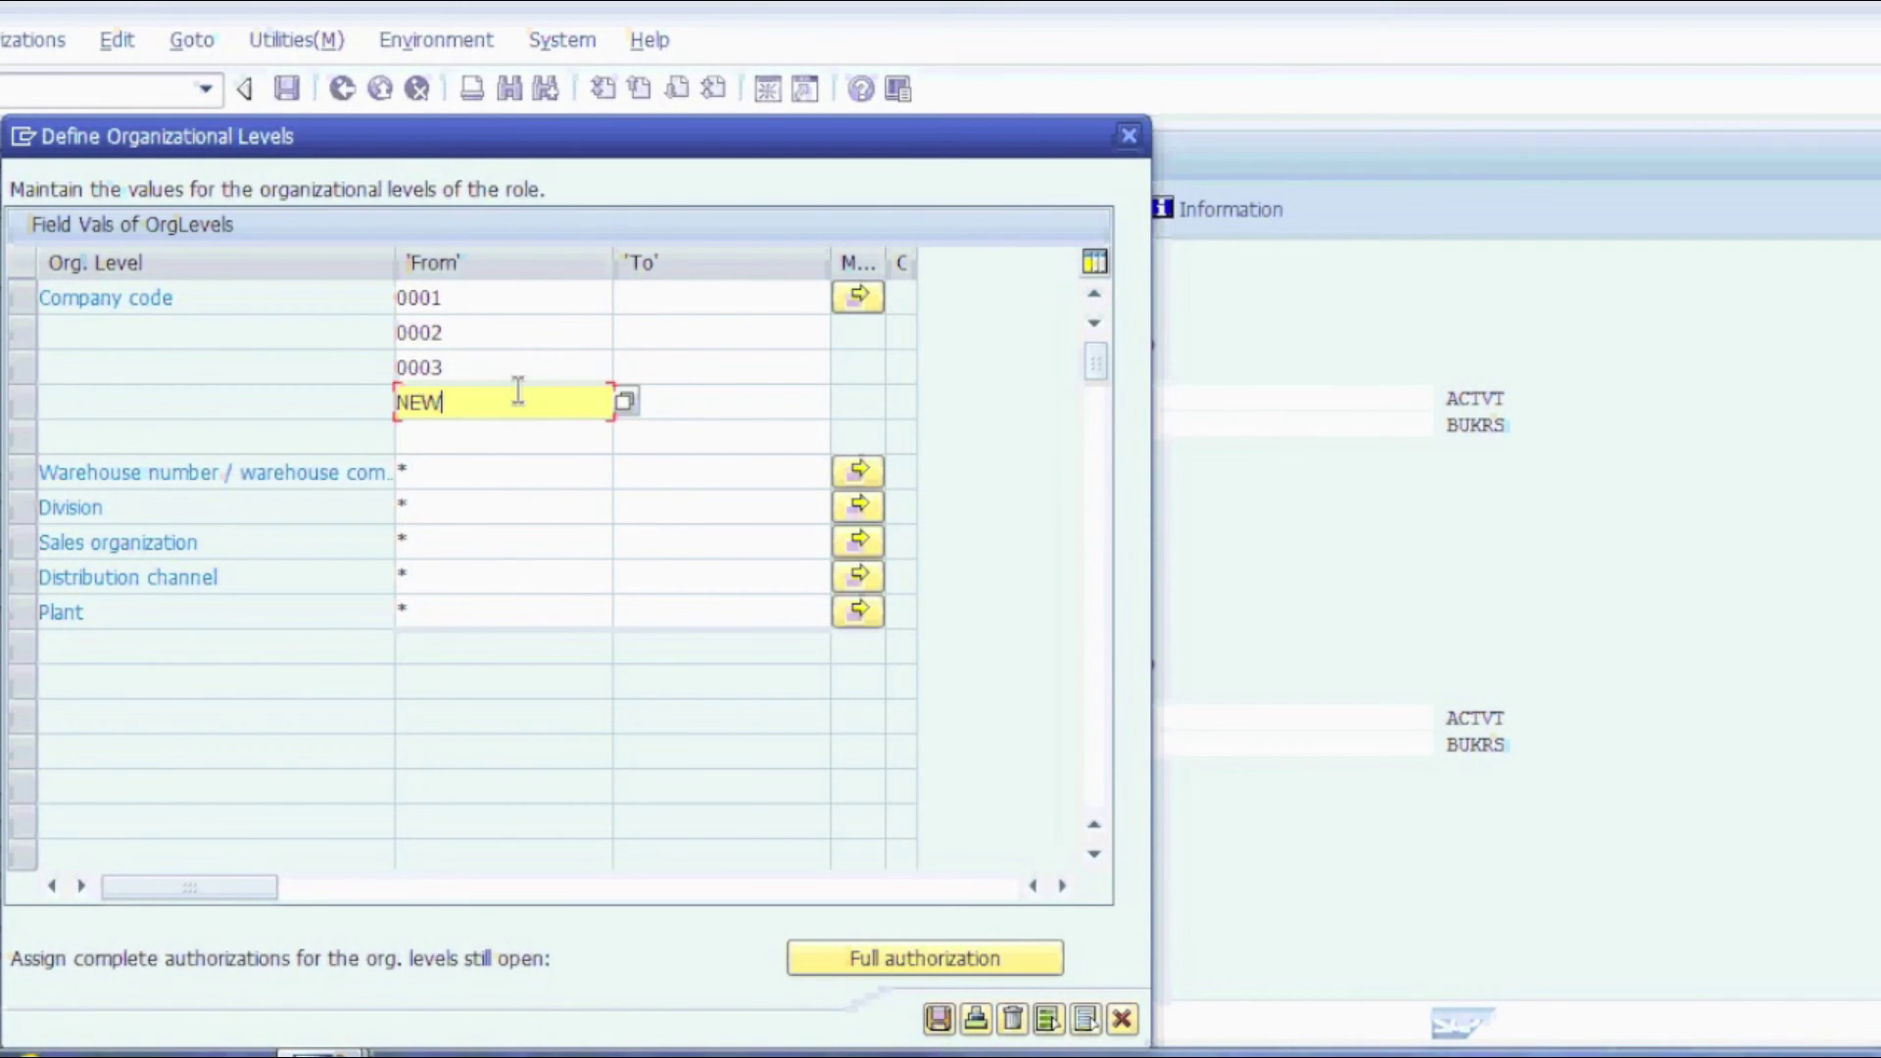
left_click(926, 1015)
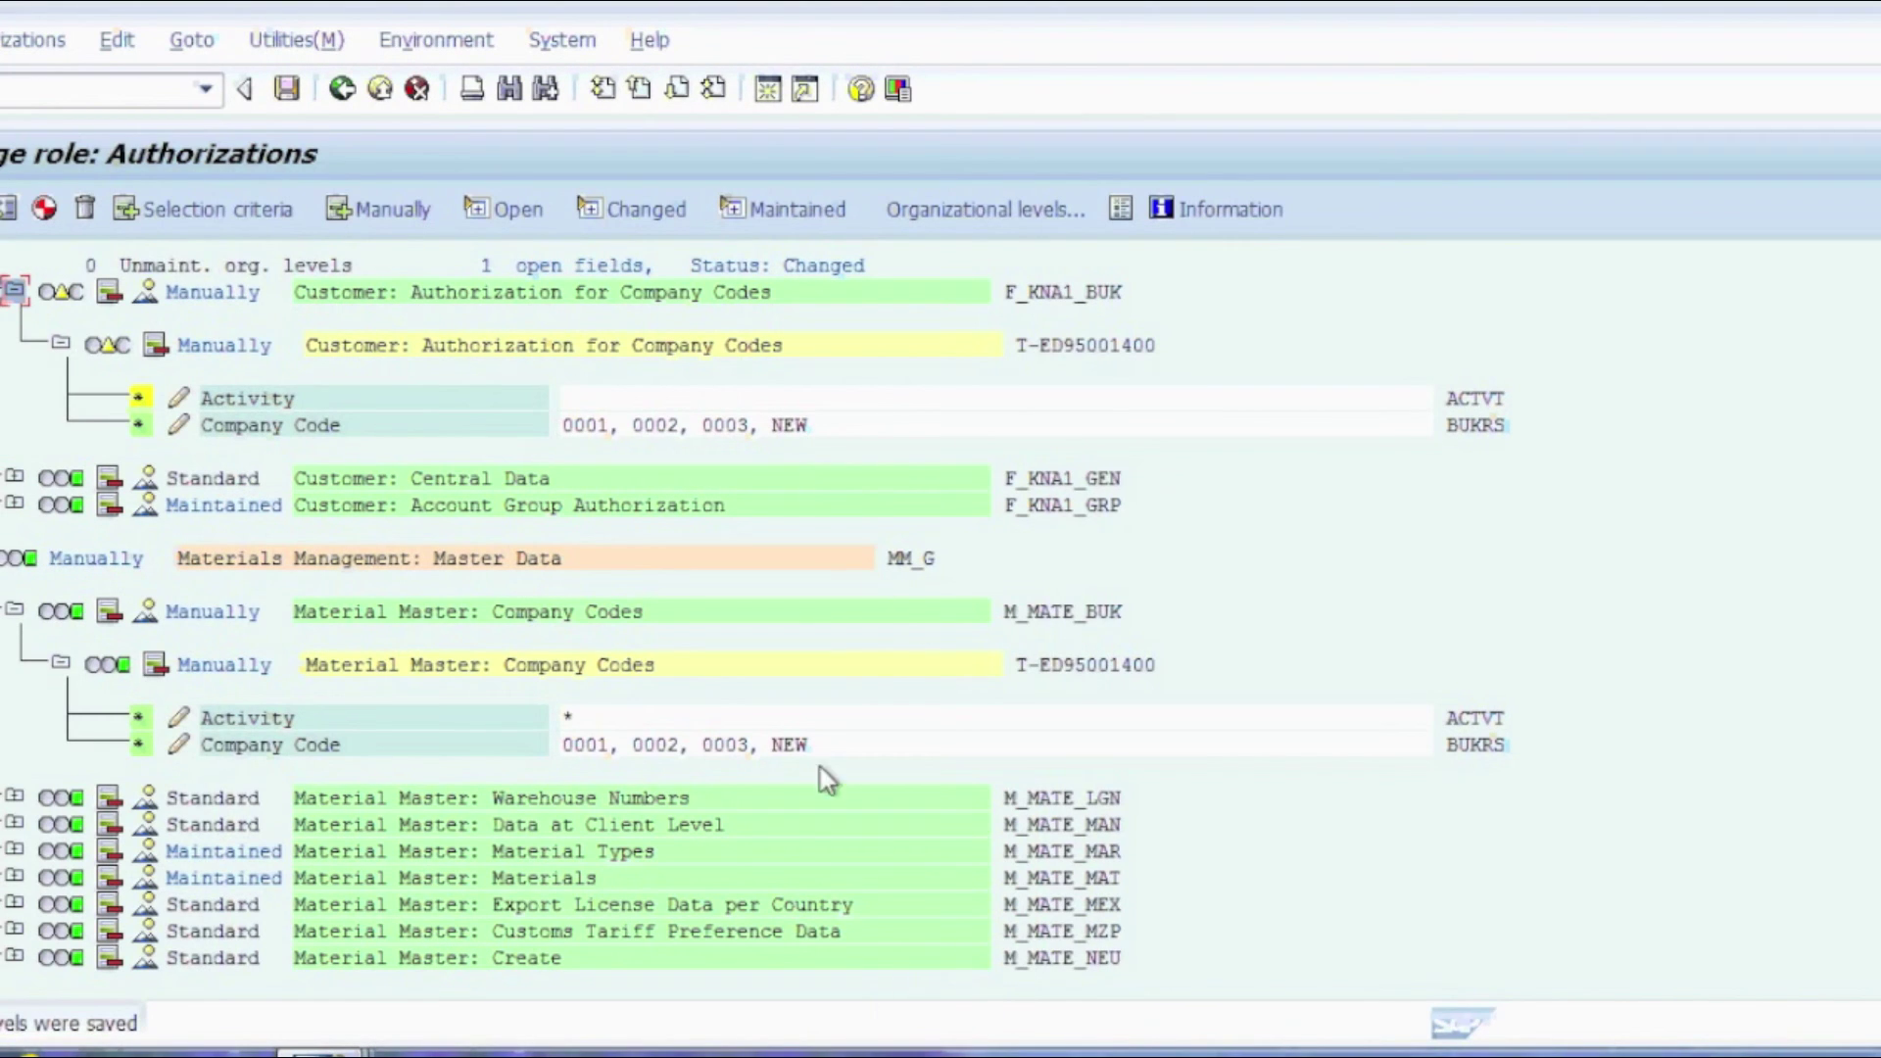